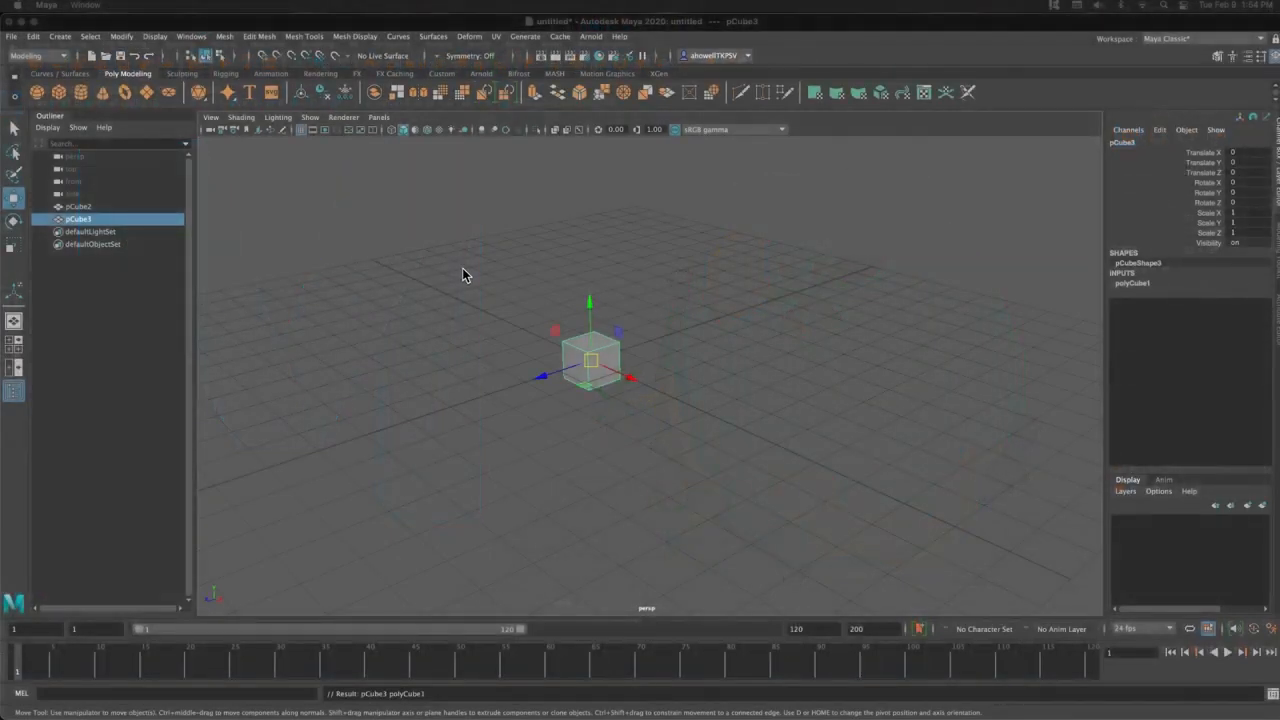
Step: Select the cube at the centre of the grid and try moving it about 2.1 units along the Z axis and onward
{"action": "left_click", "coordinate": [461, 266]}
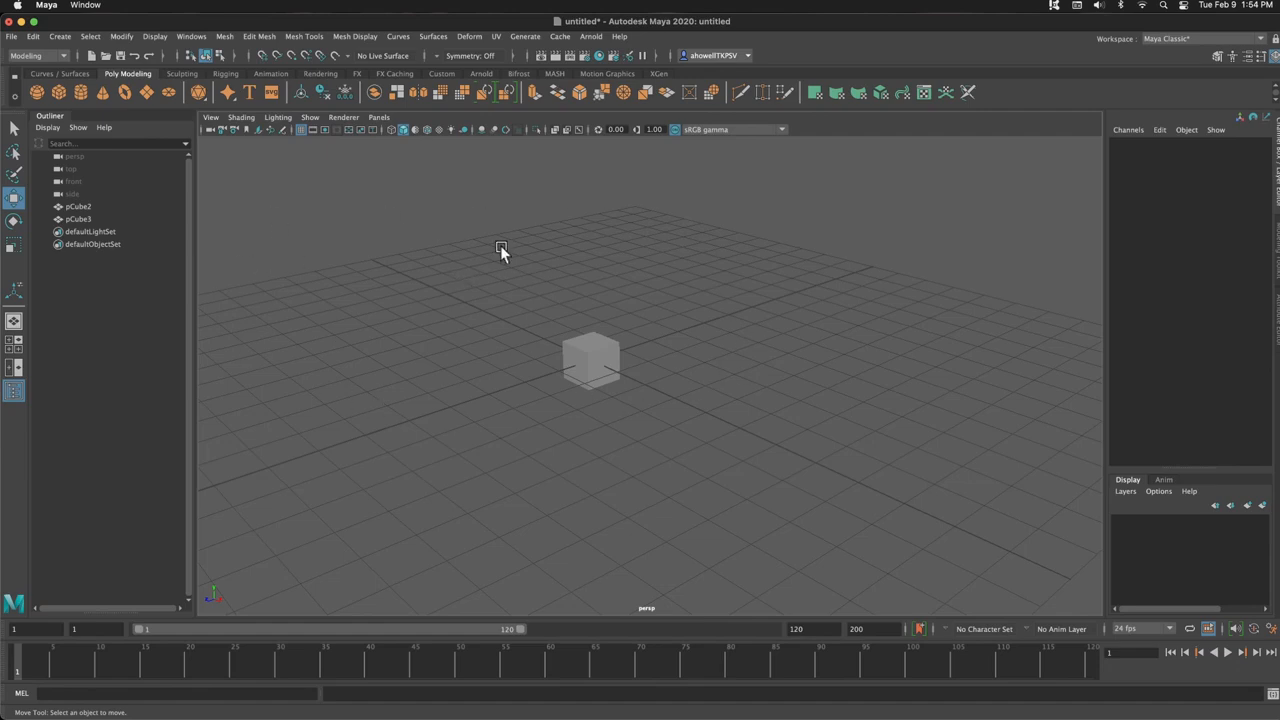
{"action": "left_click", "coordinate": [582, 356]}
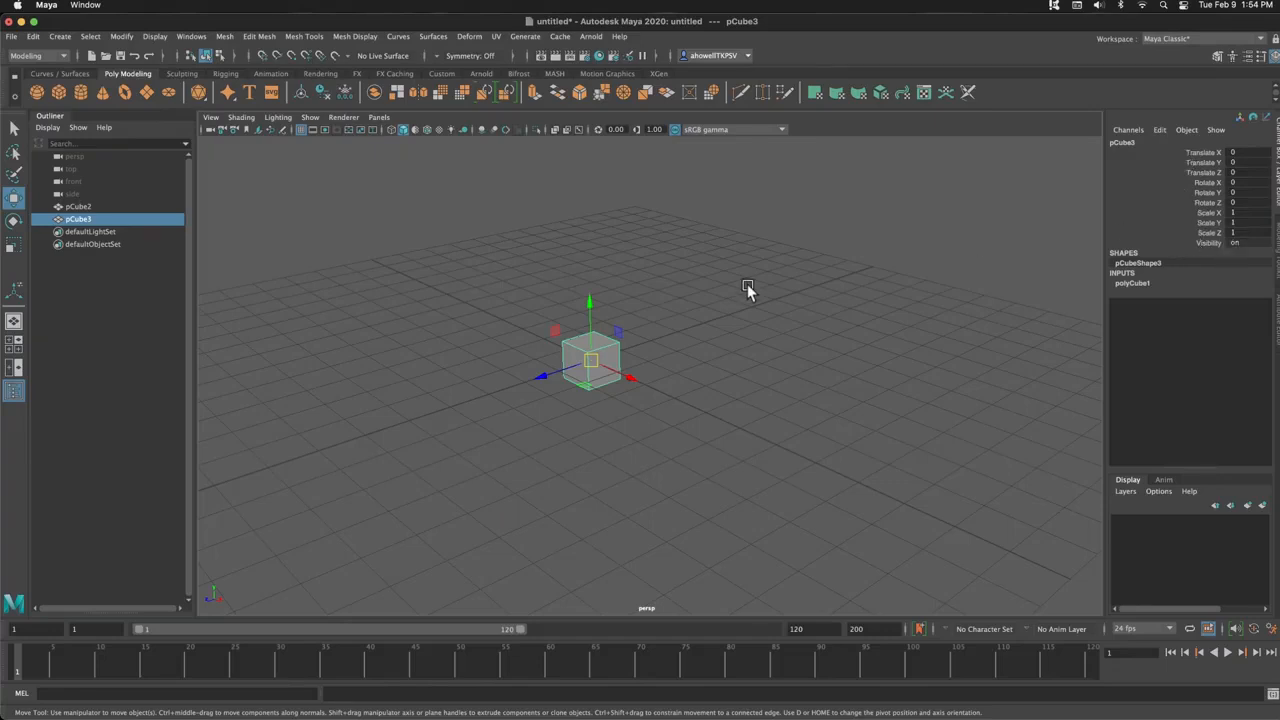
{"action": "left_click_drag", "start_coordinate": [741, 284], "coordinate": [733, 279], "text": "alt"}
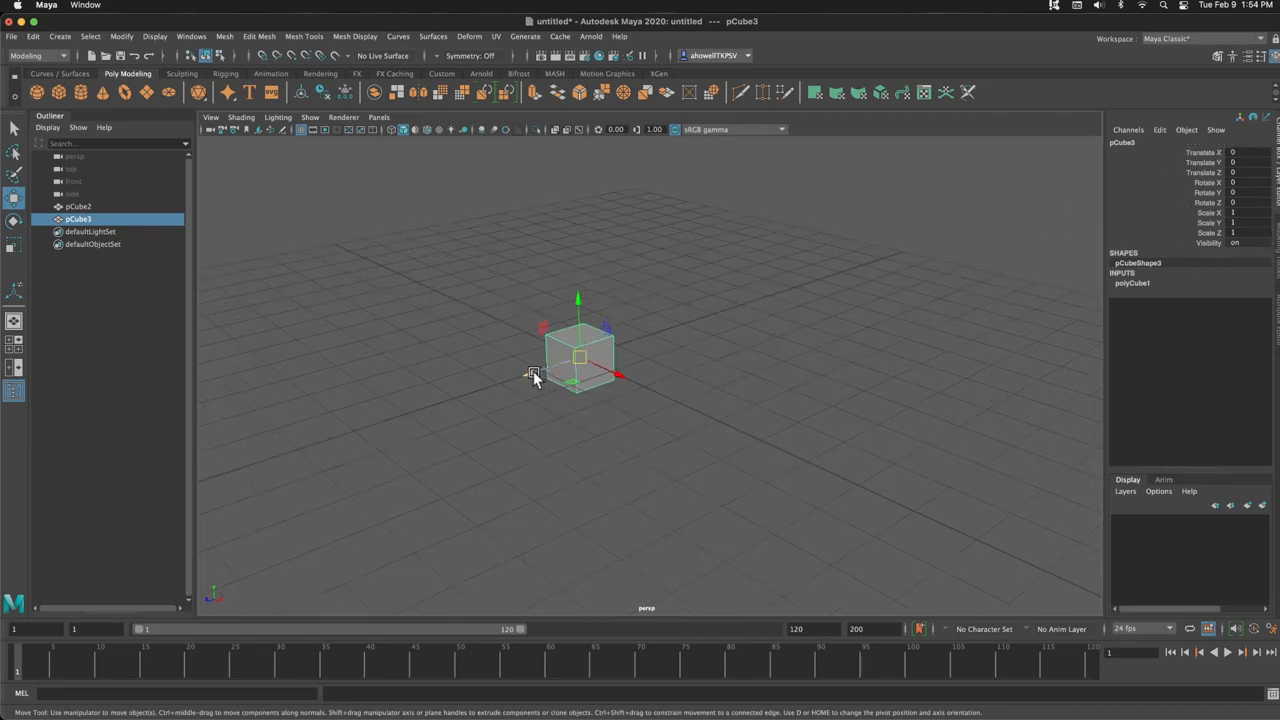
{"action": "left_click_drag", "start_coordinate": [532, 373], "coordinate": [425, 402]}
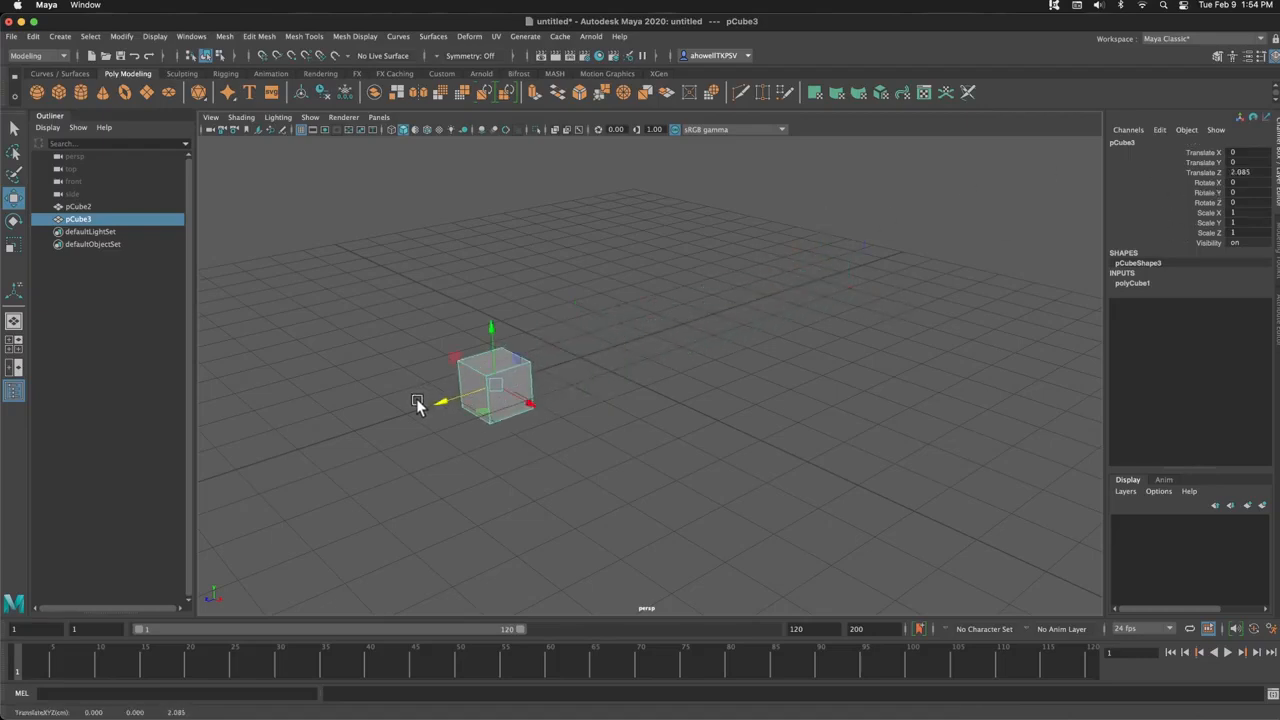
{"action": "left_click_drag", "start_coordinate": [527, 415], "coordinate": [636, 365]}
Step: Undo the cube's moves back to the grid origin
{"action": "key", "text": "z"}
{"action": "key", "text": "z"}
{"action": "key", "text": "z"}
{"action": "key", "text": "z"}
{"action": "key", "text": "z"}
{"action": "key", "text": "z"}
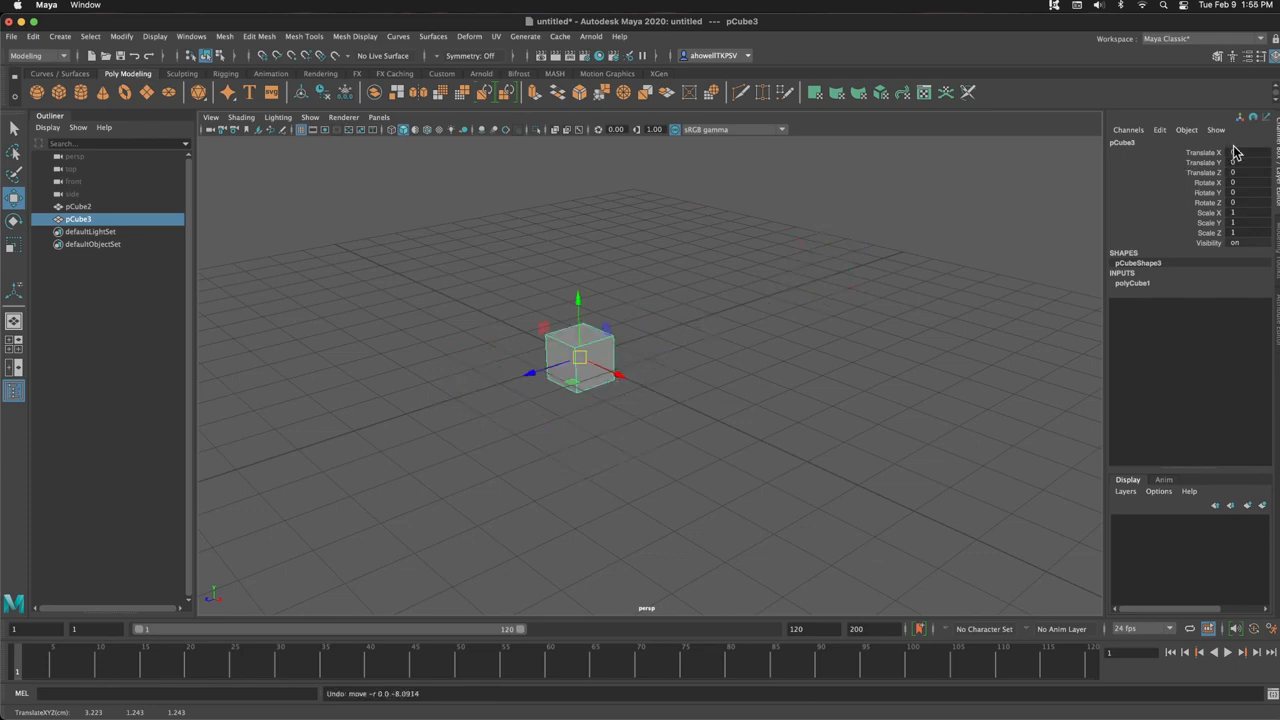
Step: Delete the stray cube pCube2 that sits far below the grid
{"action": "left_click_drag", "start_coordinate": [626, 354], "coordinate": [666, 400], "text": "alt"}
{"action": "left_click", "coordinate": [632, 579]}
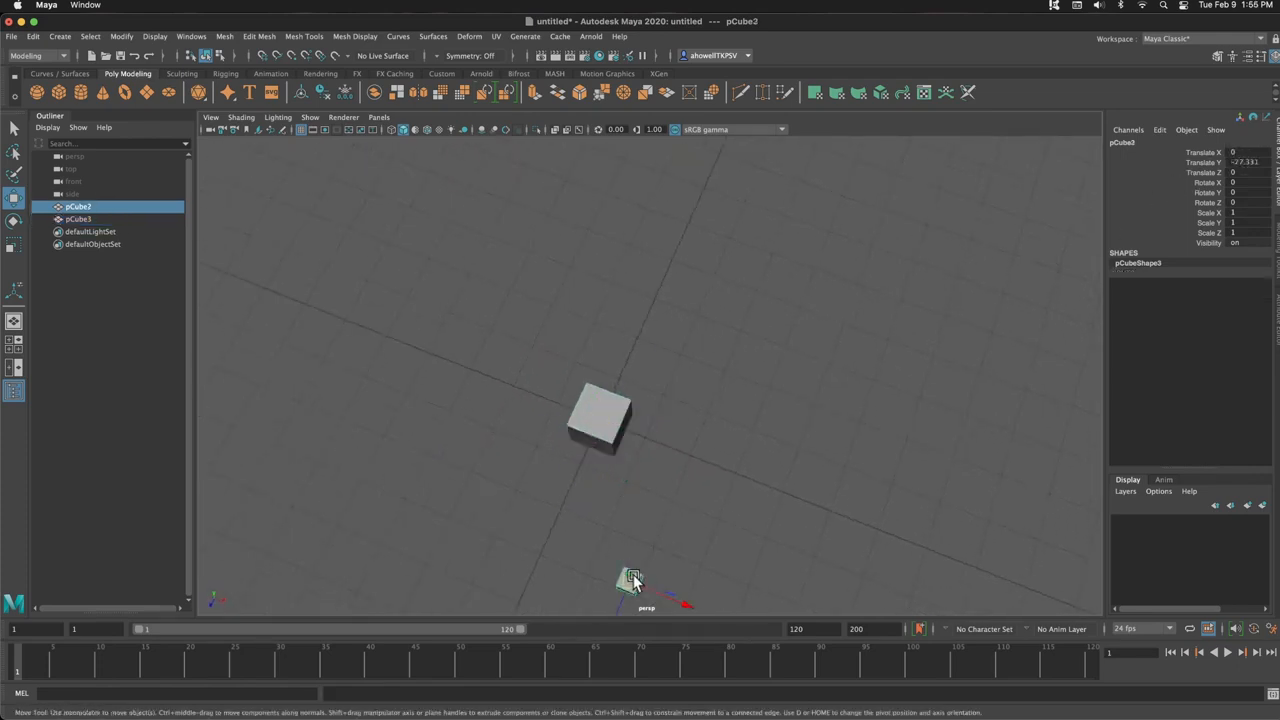
{"action": "key", "text": "Delete"}
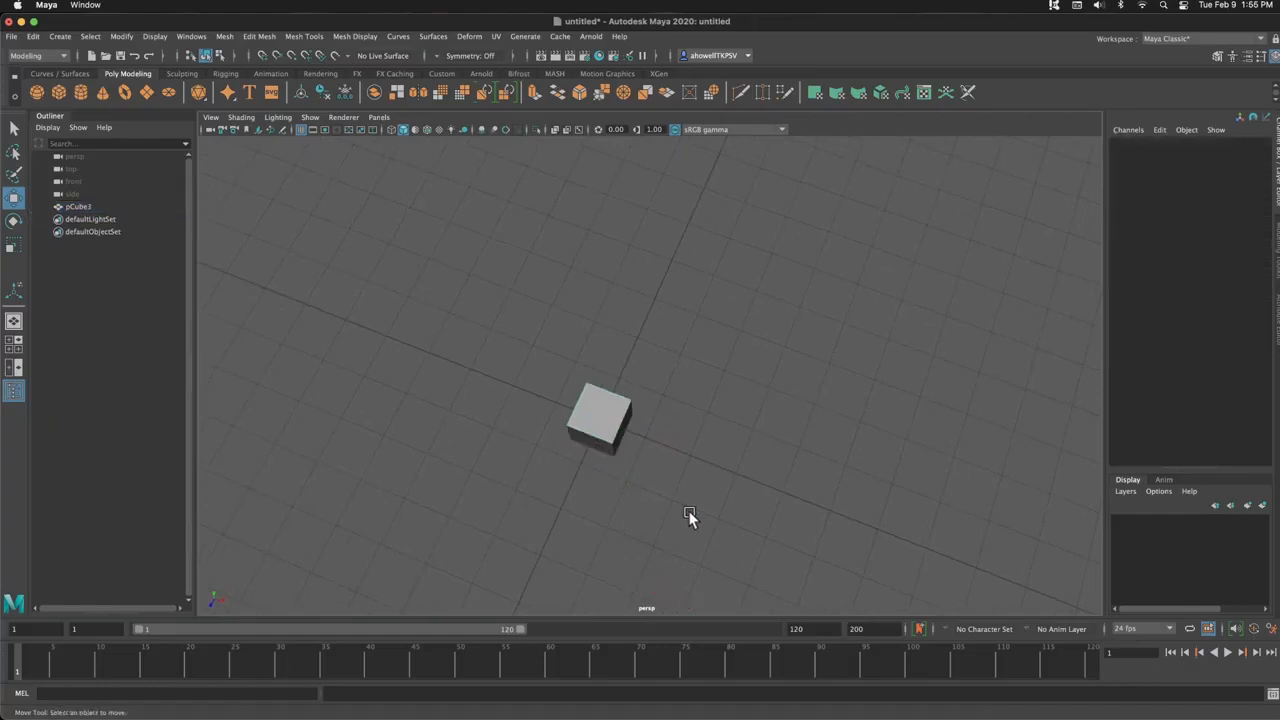
Step: Select the remaining cube, try moving it about -3.5 units along the Z axis, and undo the move
{"action": "left_click", "coordinate": [617, 417]}
{"action": "mouse_move", "coordinate": [675, 433]}
{"action": "left_mouse_down", "text": "alt"}
{"action": "mouse_move", "coordinate": [688, 440]}
{"action": "mouse_move", "coordinate": [680, 421]}
{"action": "left_mouse_up", "text": "alt"}
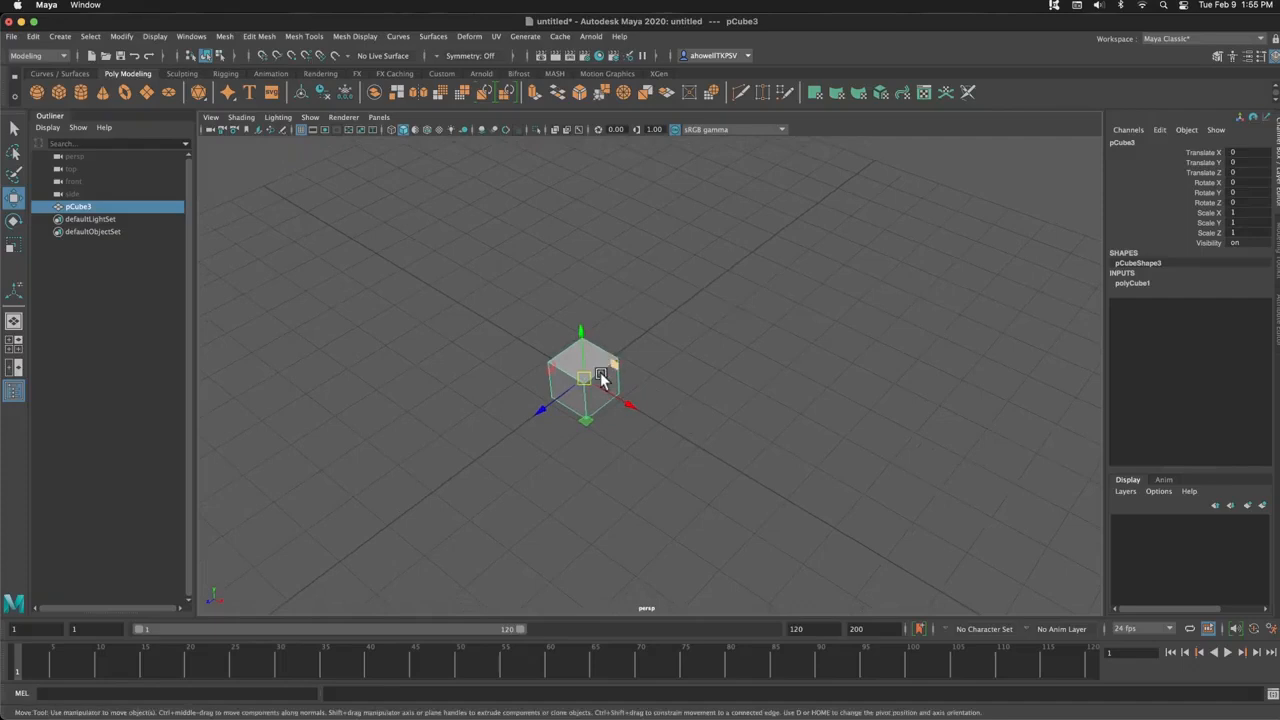
{"action": "left_click_drag", "start_coordinate": [544, 410], "coordinate": [668, 340]}
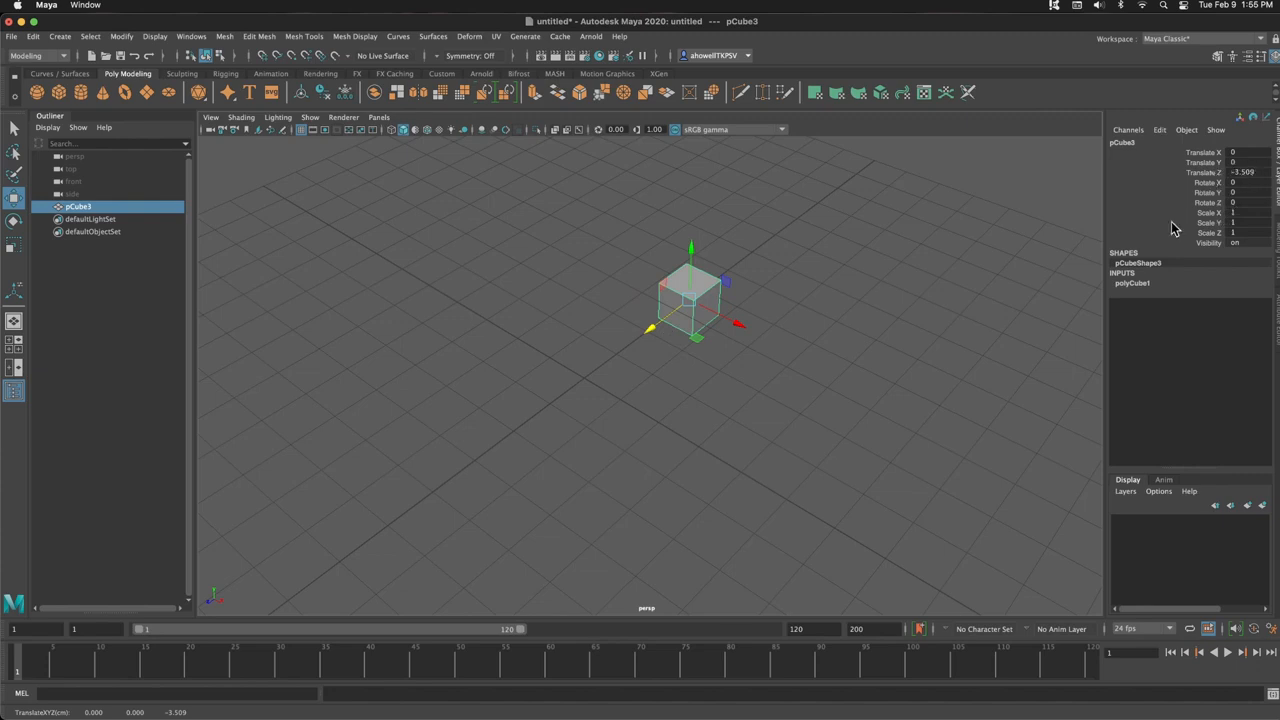
{"action": "left_click_drag", "start_coordinate": [817, 329], "coordinate": [603, 280], "text": "alt"}
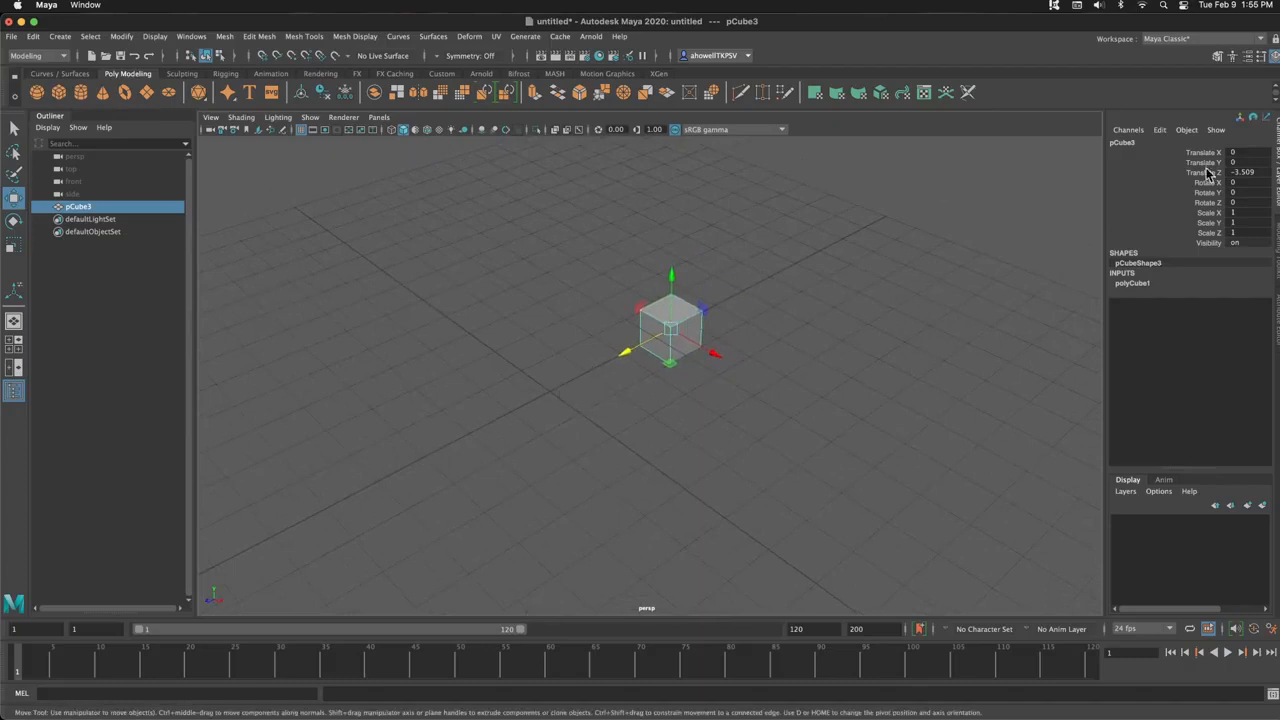
{"action": "key", "text": "super+z"}
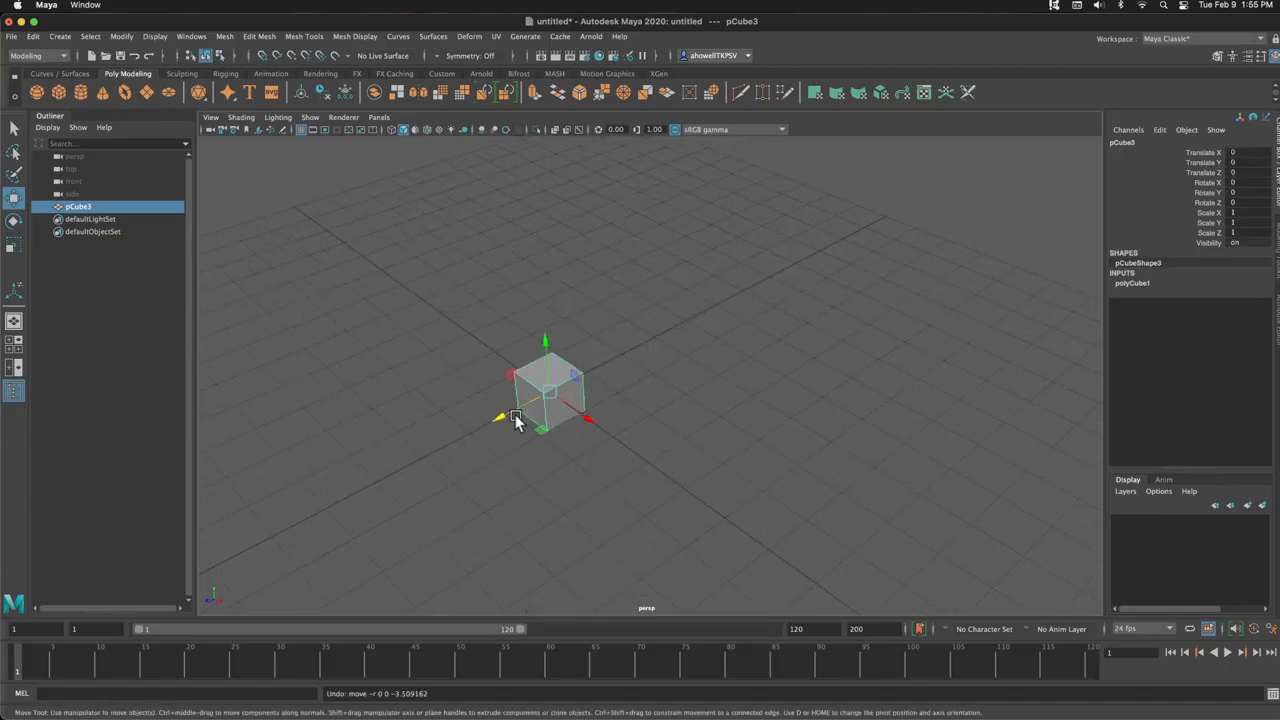
Step: Move the cube backward along the Z axis and set its Translate Z to exactly -5
{"action": "left_click_drag", "start_coordinate": [506, 416], "coordinate": [663, 337]}
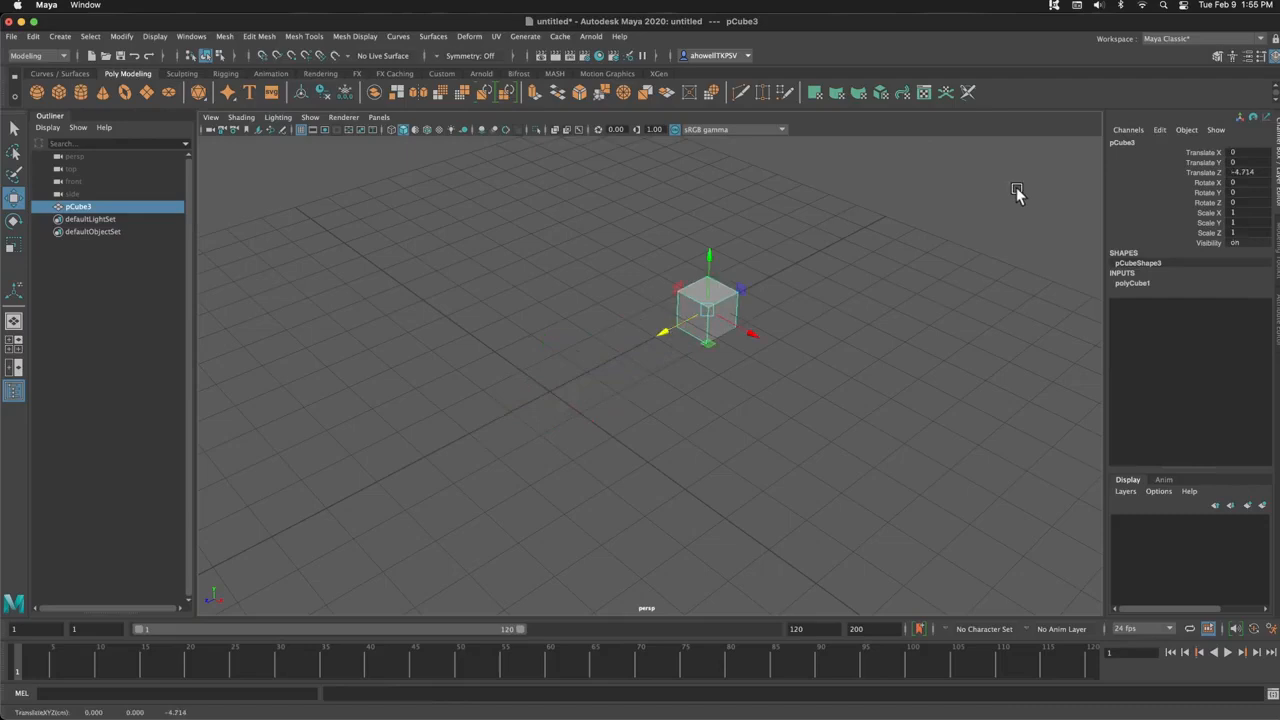
{"action": "double_click", "coordinate": [1257, 171]}
{"action": "key", "text": "Return"}
{"action": "left_click_drag", "start_coordinate": [795, 383], "coordinate": [680, 370], "text": "alt"}
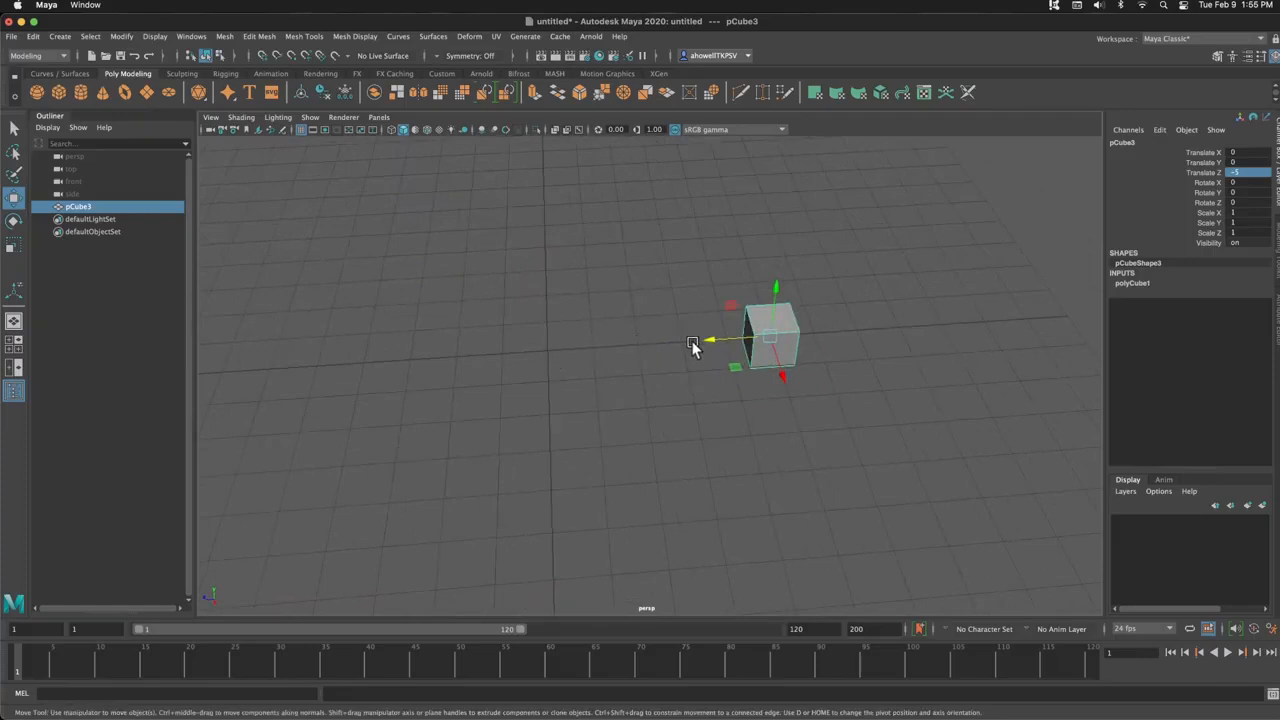
Step: Try raising the cube about 2.2 units along the Y axis, and undo the move
{"action": "left_click_drag", "start_coordinate": [791, 342], "coordinate": [818, 340]}
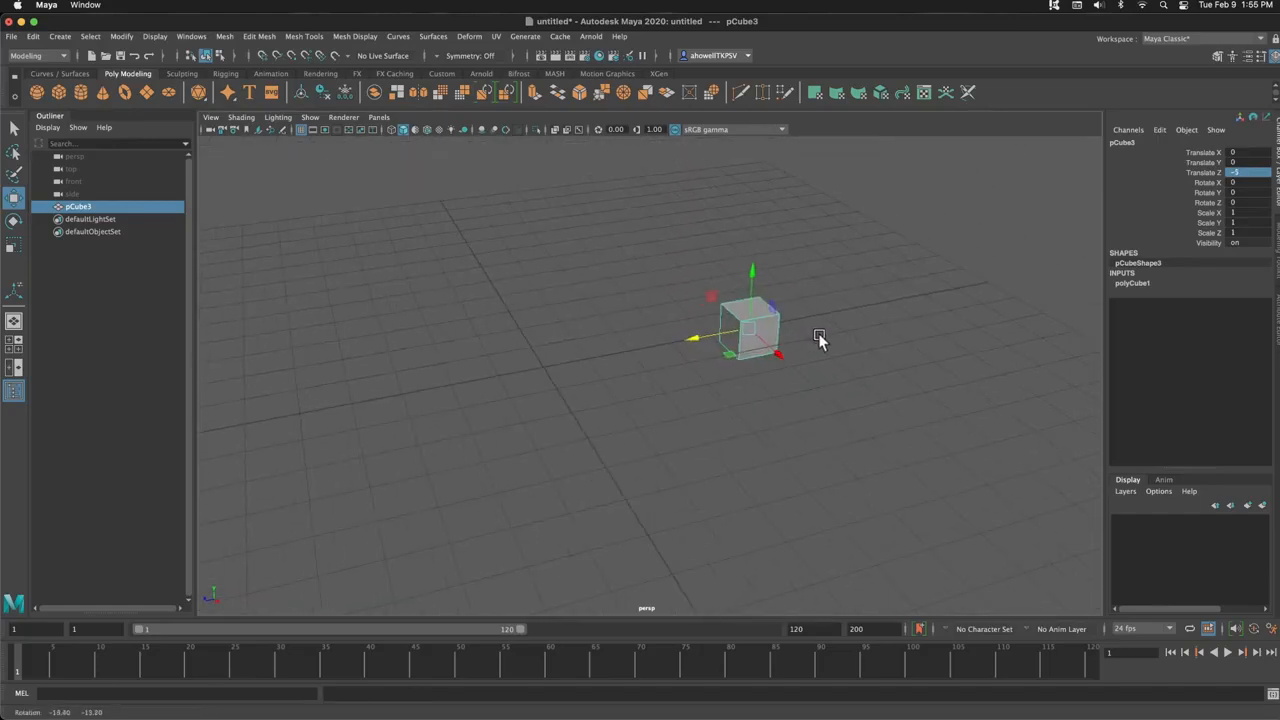
{"action": "left_click_drag", "start_coordinate": [752, 278], "coordinate": [756, 188]}
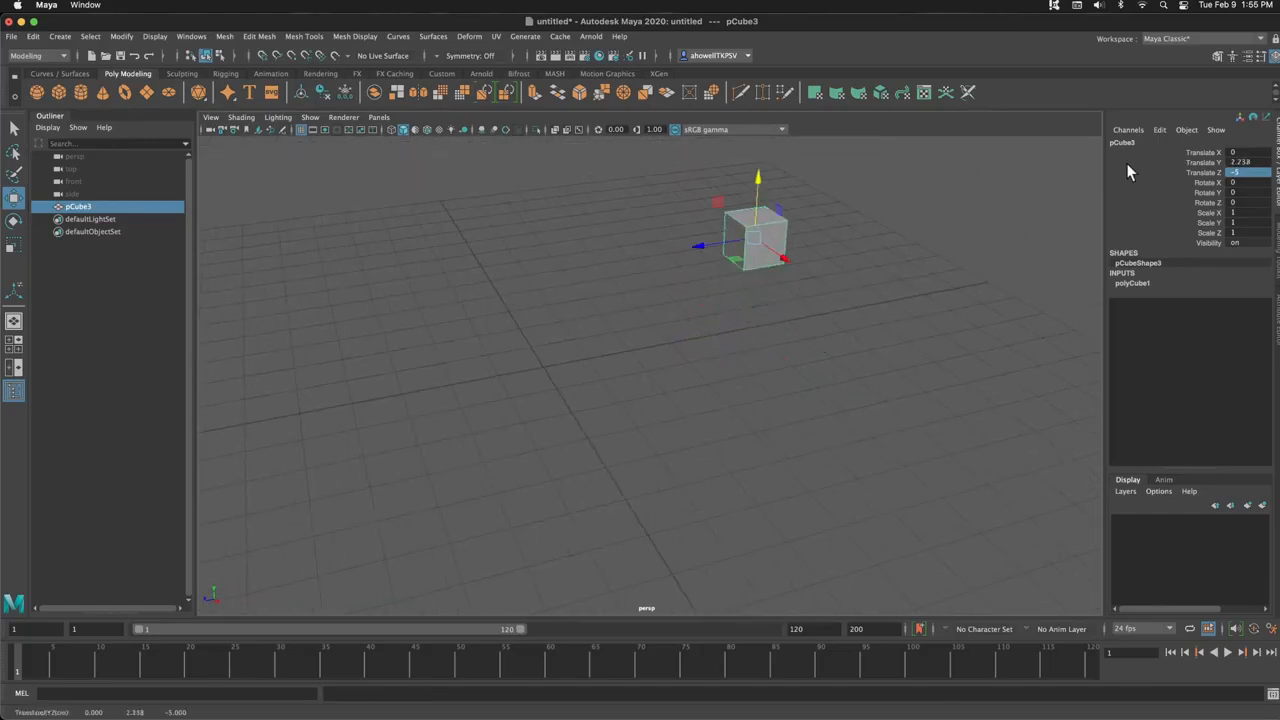
{"action": "key", "text": "ctrl+z"}
{"action": "key", "text": "ctrl+z"}
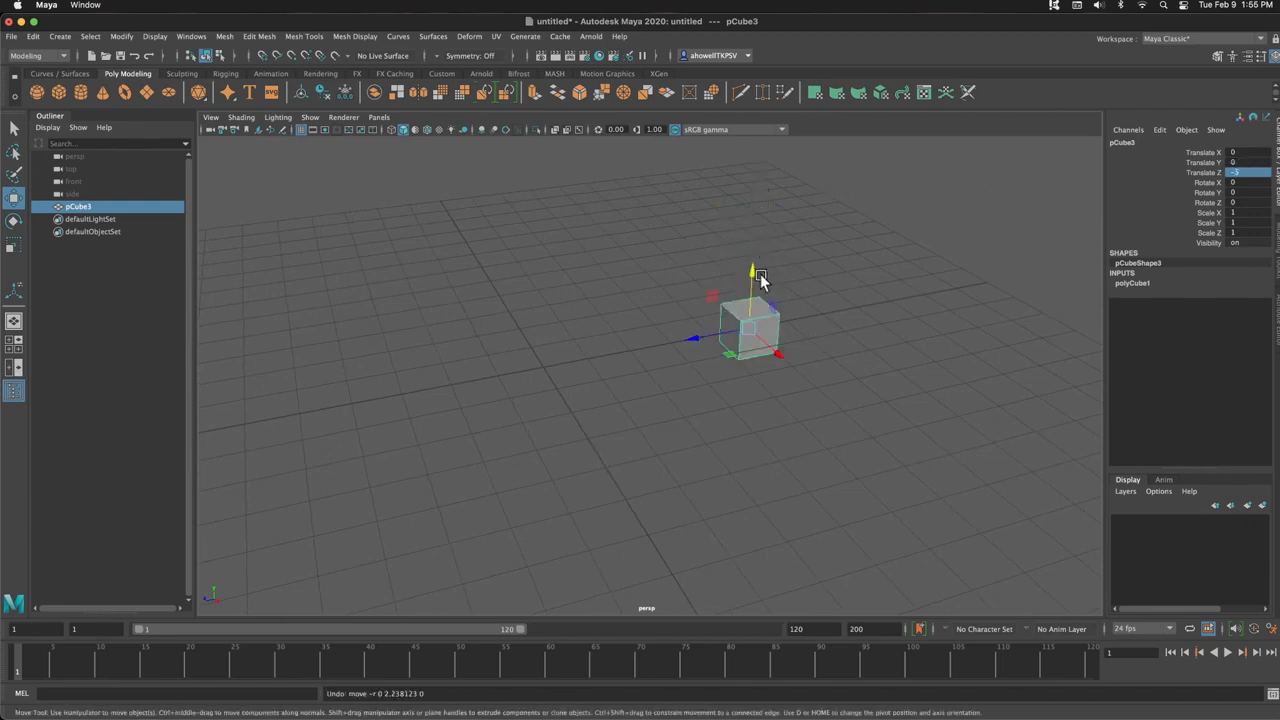
Step: Raise the cube along the Y axis and set its Translate Y to exactly 5
{"action": "left_click_drag", "start_coordinate": [760, 278], "coordinate": [760, 165]}
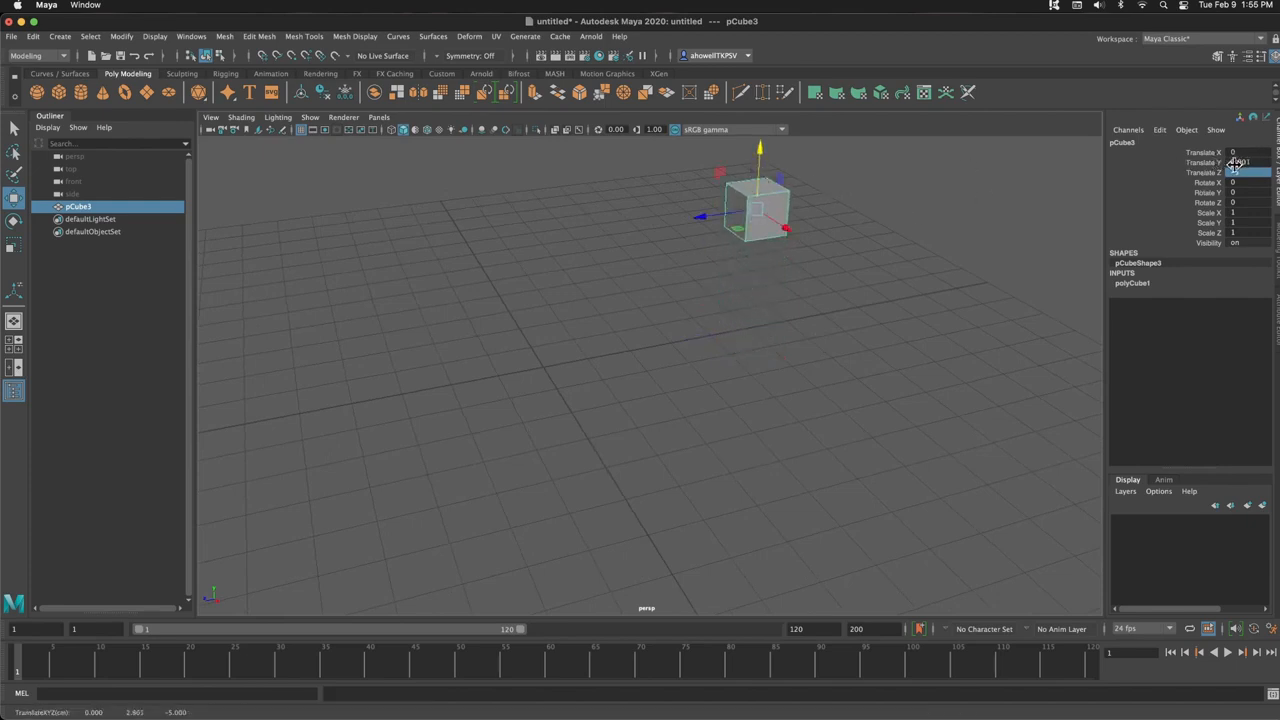
{"action": "middle_click_drag", "start_coordinate": [1011, 243], "coordinate": [975, 343], "text": "alt"}
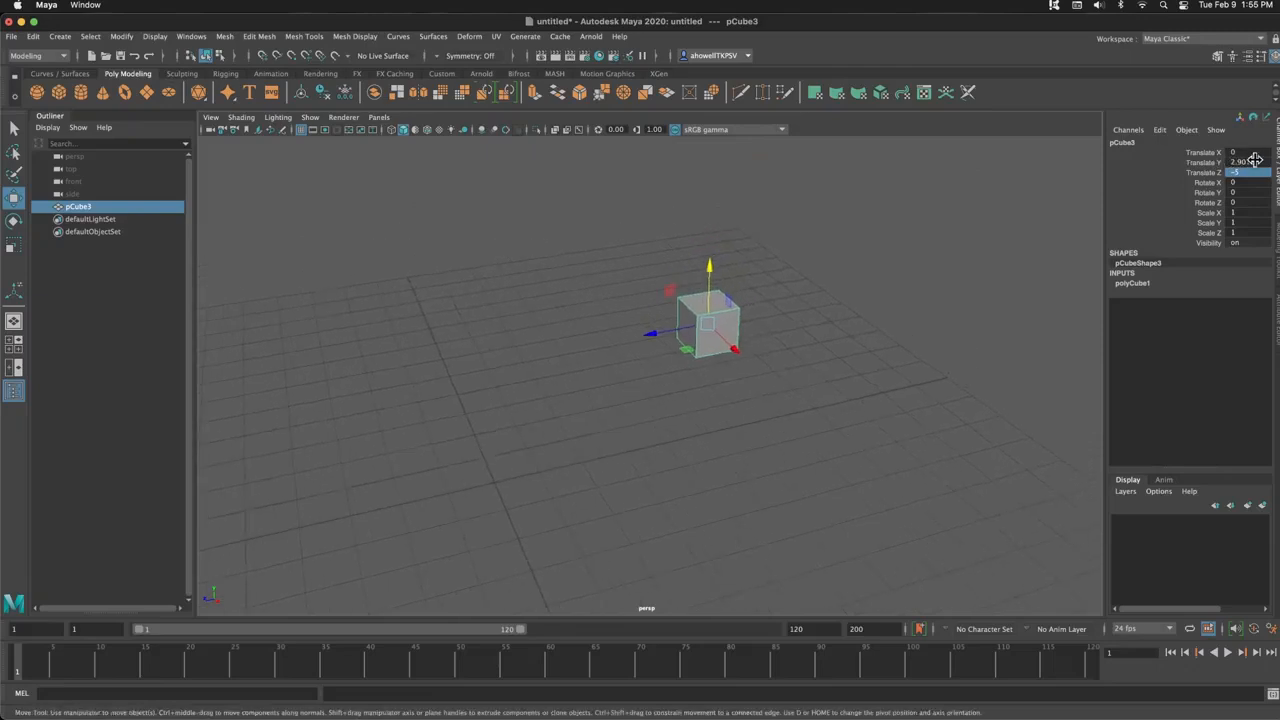
{"action": "double_click", "coordinate": [1254, 161]}
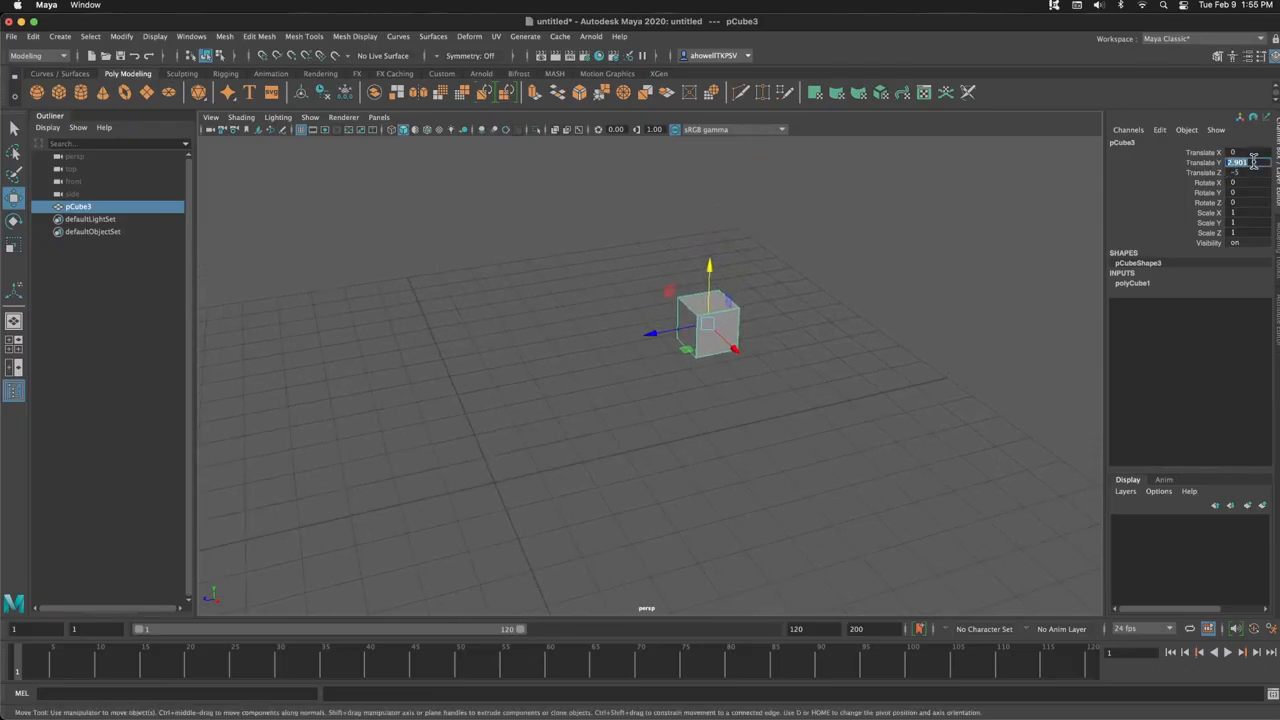
{"action": "type", "text": "5"}
{"action": "key", "text": "Return"}
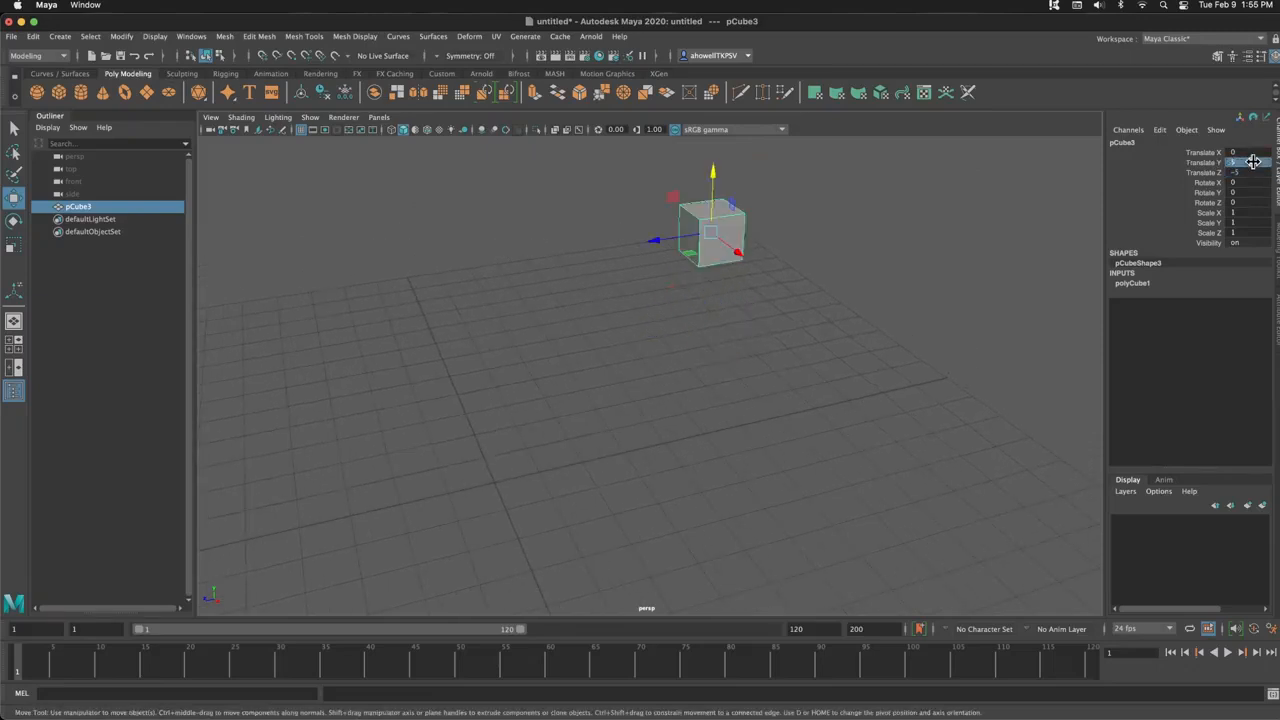
Step: Undo the cube's Y and Z translations so that it sits at the grid origin again
{"action": "left_click_drag", "start_coordinate": [931, 389], "coordinate": [955, 374], "text": "alt"}
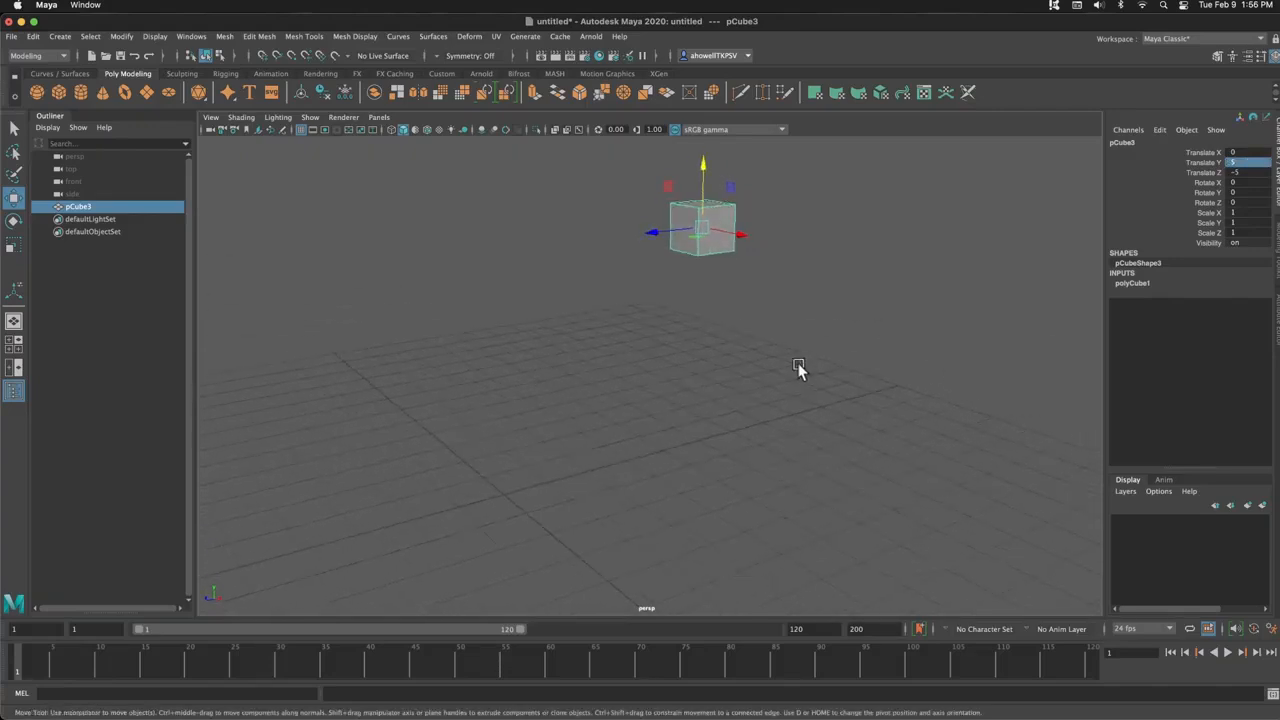
{"action": "key", "text": "ctrl+z"}
{"action": "key", "text": "ctrl+z"}
{"action": "key", "text": "ctrl+z"}
{"action": "key", "text": "ctrl+z"}
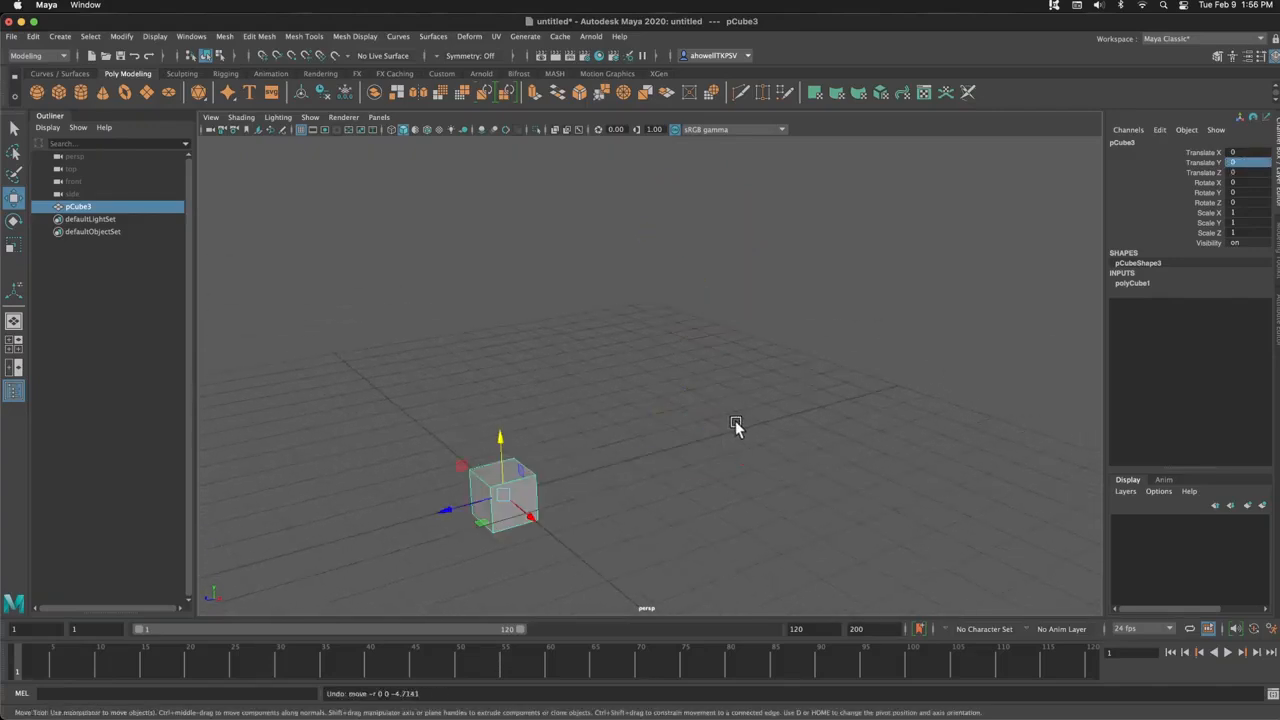
Step: Stretch the cube with the Scale tool to about 3.5 along the Z axis
{"action": "left_click_drag", "start_coordinate": [645, 447], "coordinate": [647, 454], "text": "alt"}
{"action": "middle_click_drag", "start_coordinate": [713, 406], "coordinate": [765, 382], "text": "alt"}
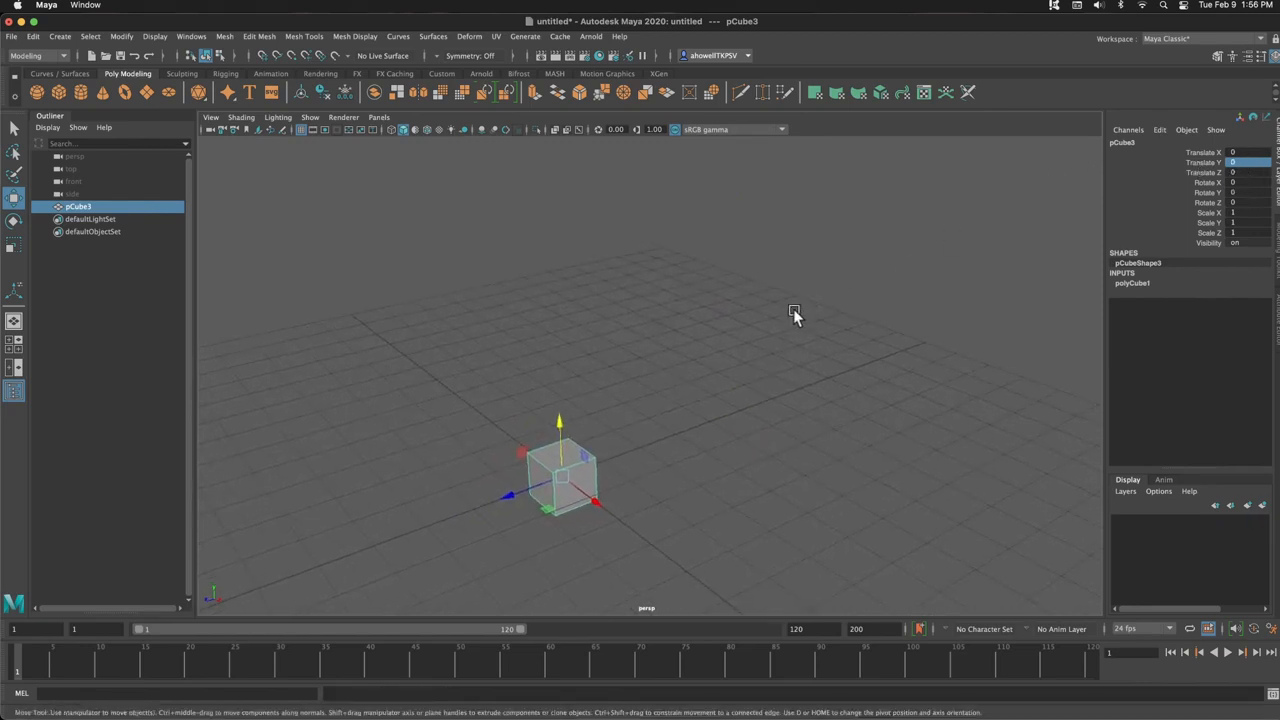
{"action": "key", "text": "r"}
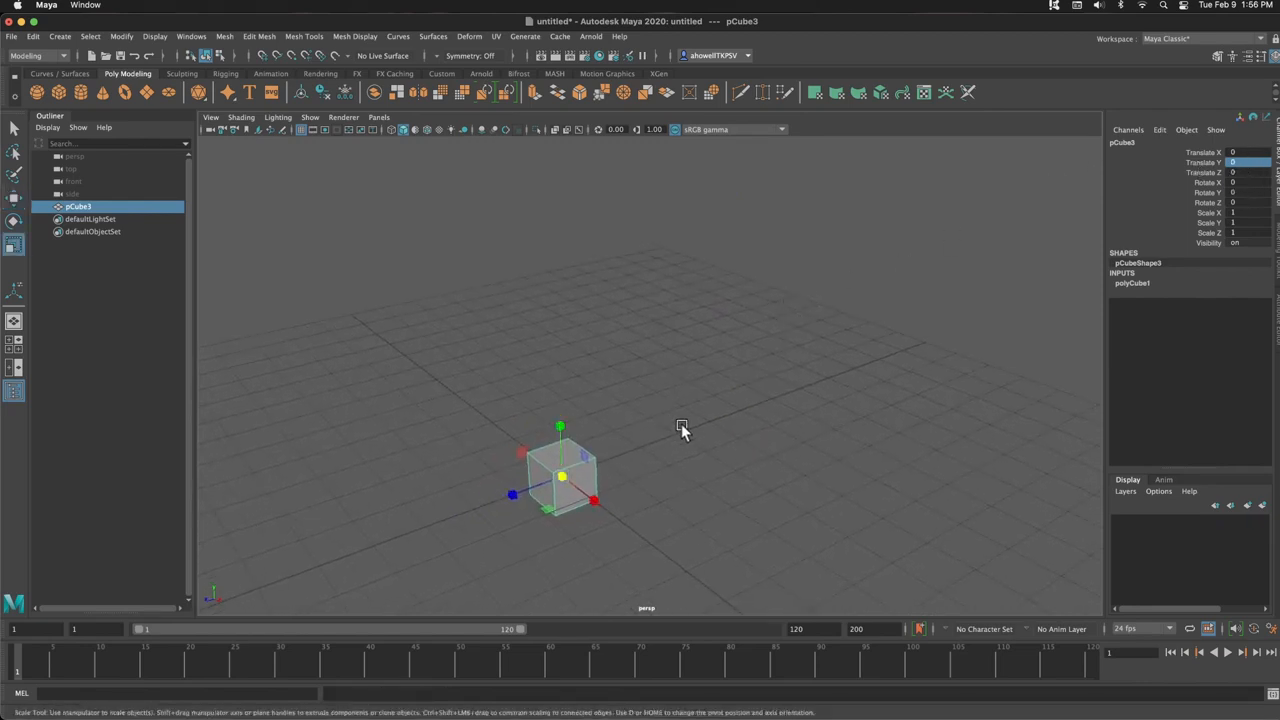
{"action": "key", "text": "e"}
{"action": "key", "text": "r"}
{"action": "left_click_drag", "start_coordinate": [514, 492], "coordinate": [371, 529]}
{"action": "left_click_drag", "start_coordinate": [560, 497], "coordinate": [586, 443], "text": "alt"}
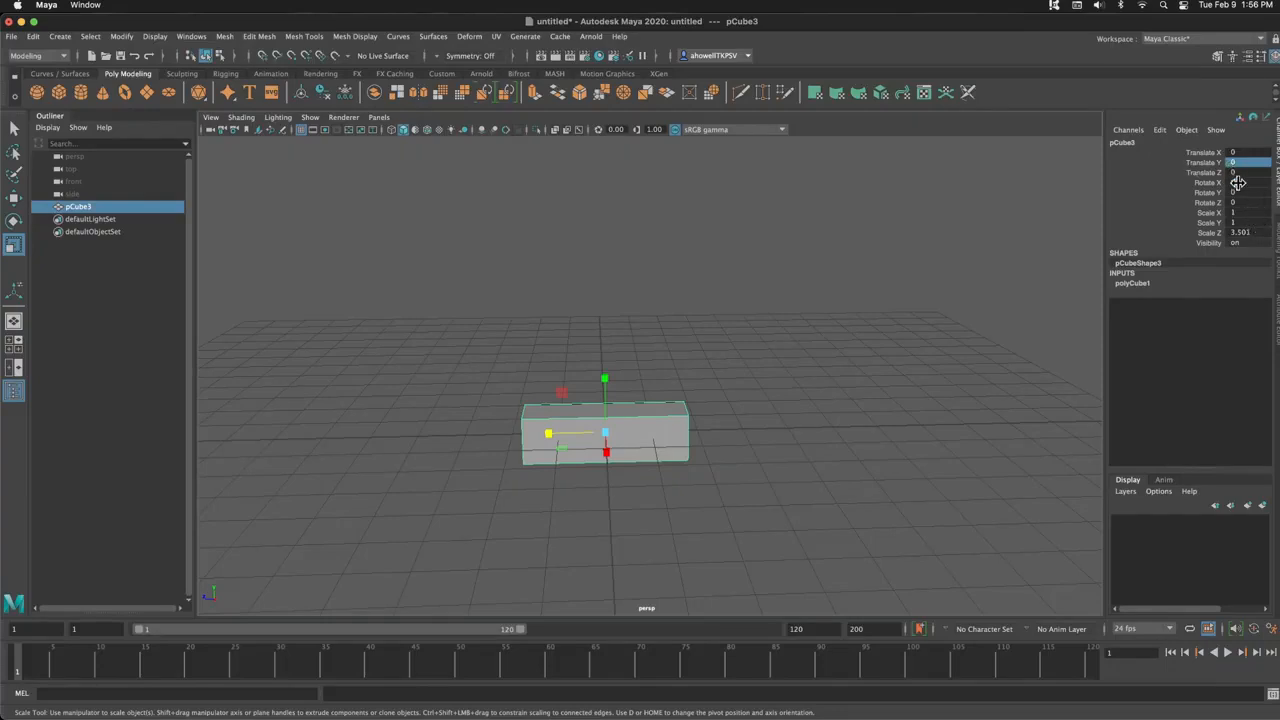
Step: Rotate the stretched cube about 92 degrees around X to stand it upright, and raise it about 1.7 units along Y
{"action": "key", "text": "e"}
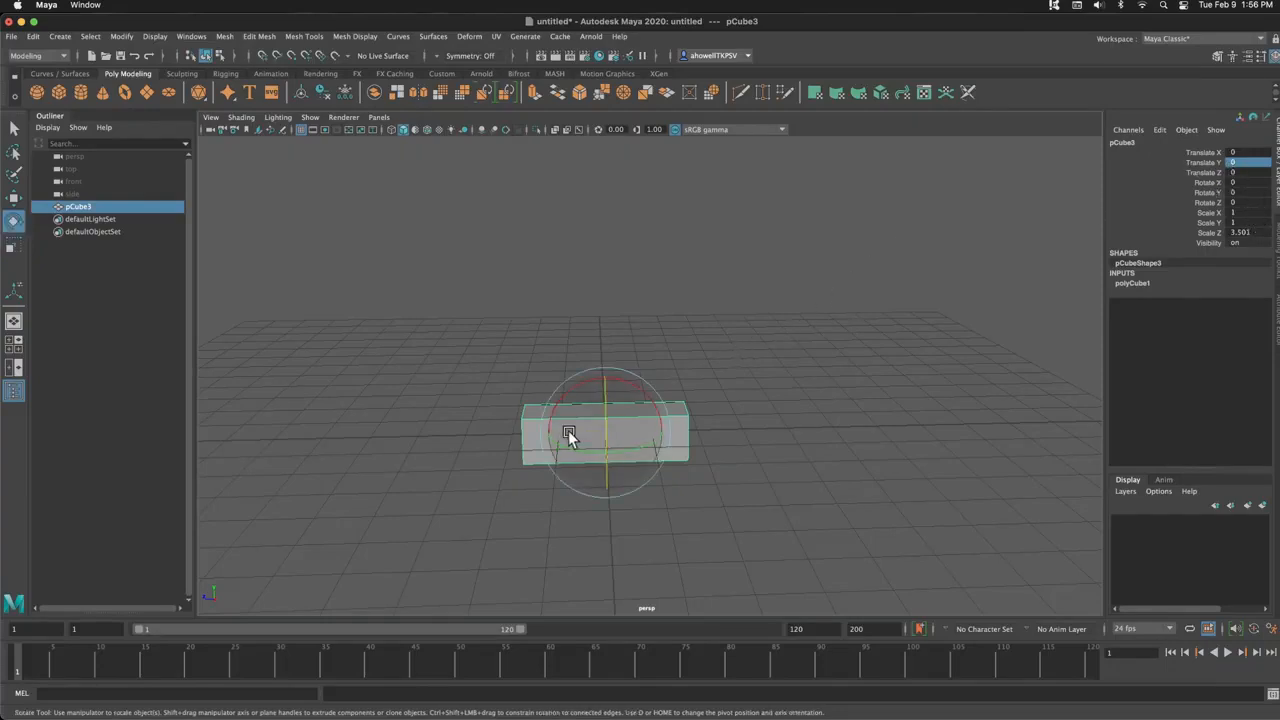
{"action": "left_click_drag", "start_coordinate": [692, 379], "coordinate": [540, 395], "text": "alt"}
{"action": "left_click_drag", "start_coordinate": [666, 434], "coordinate": [757, 449], "text": "alt"}
{"action": "key", "text": "w"}
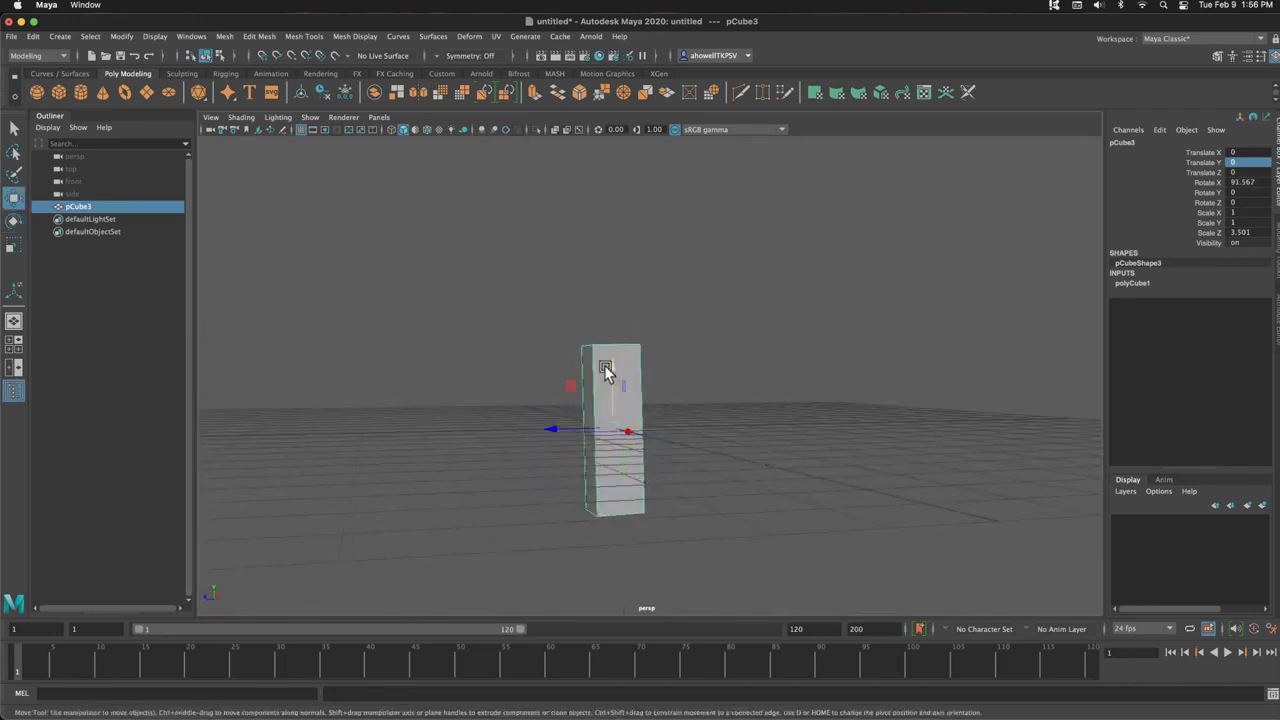
{"action": "left_click_drag", "start_coordinate": [608, 367], "coordinate": [614, 277]}
Step: Set the upright block's Rotate X to exactly 90
{"action": "mouse_move", "coordinate": [749, 337]}
{"action": "left_mouse_down", "text": "alt"}
{"action": "mouse_move", "coordinate": [694, 357]}
{"action": "mouse_move", "coordinate": [737, 348]}
{"action": "left_mouse_up", "text": "alt"}
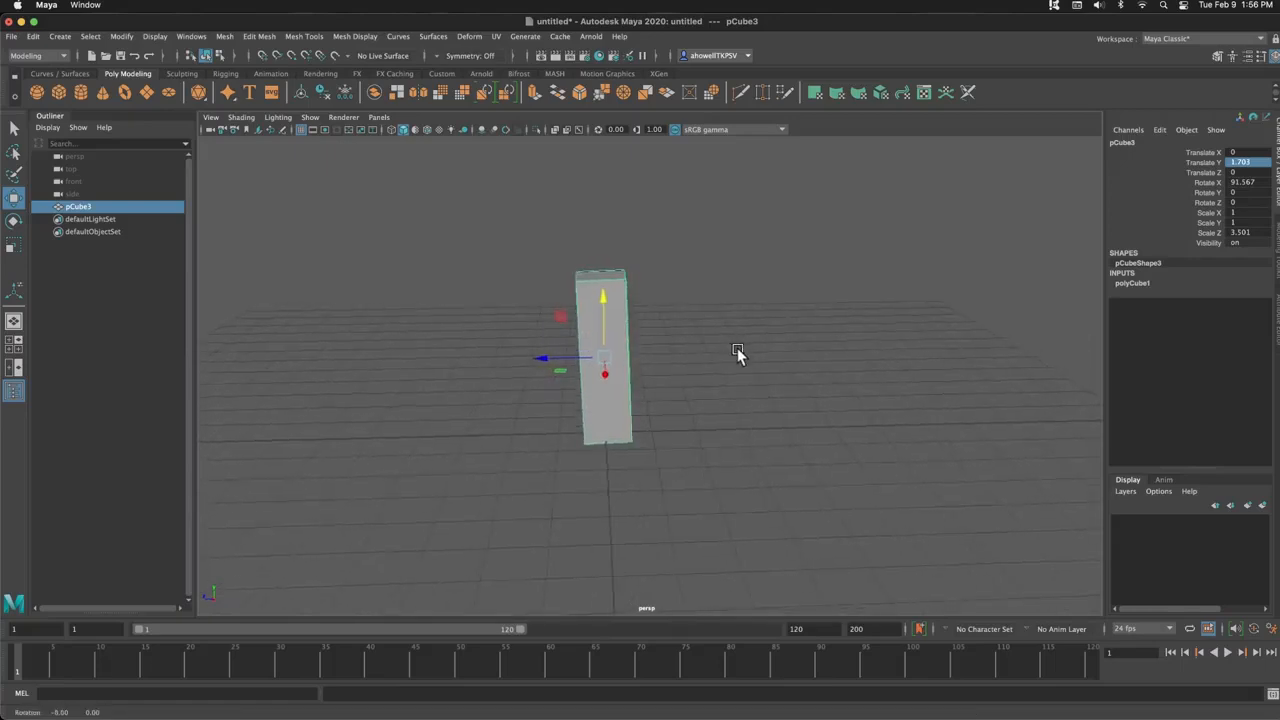
{"action": "double_click", "coordinate": [1250, 183]}
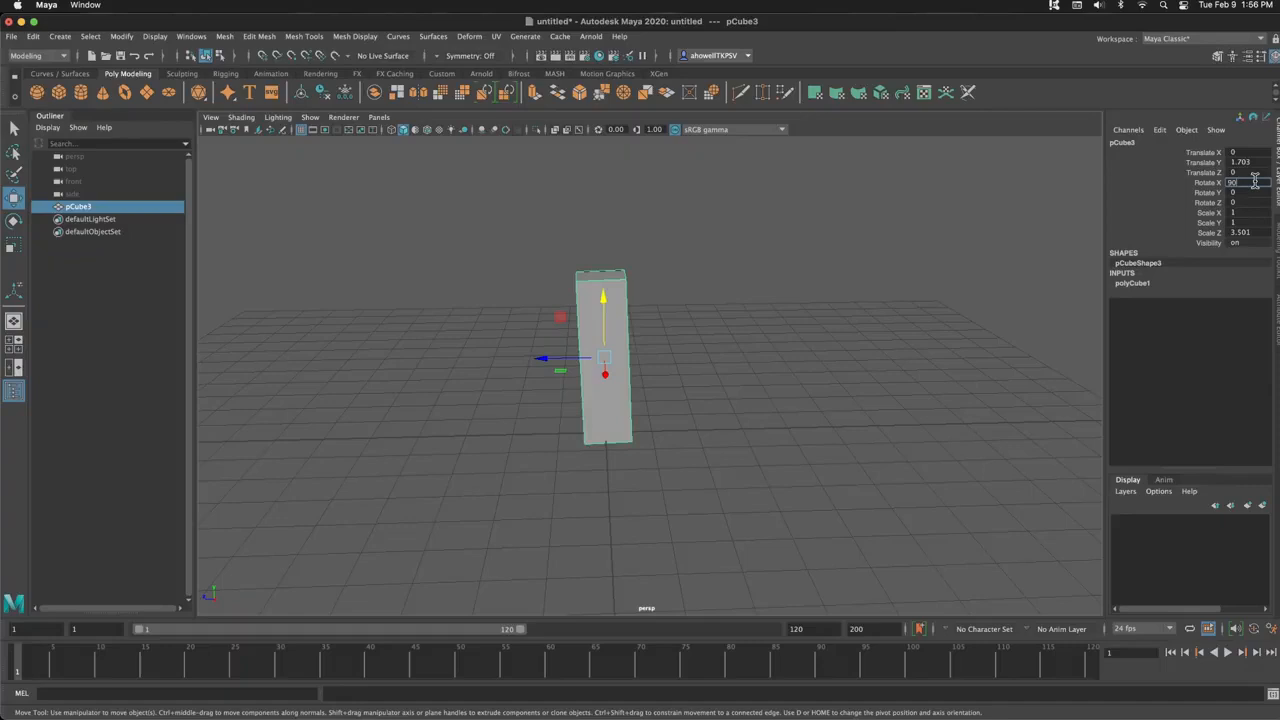
{"action": "key", "text": "Return"}
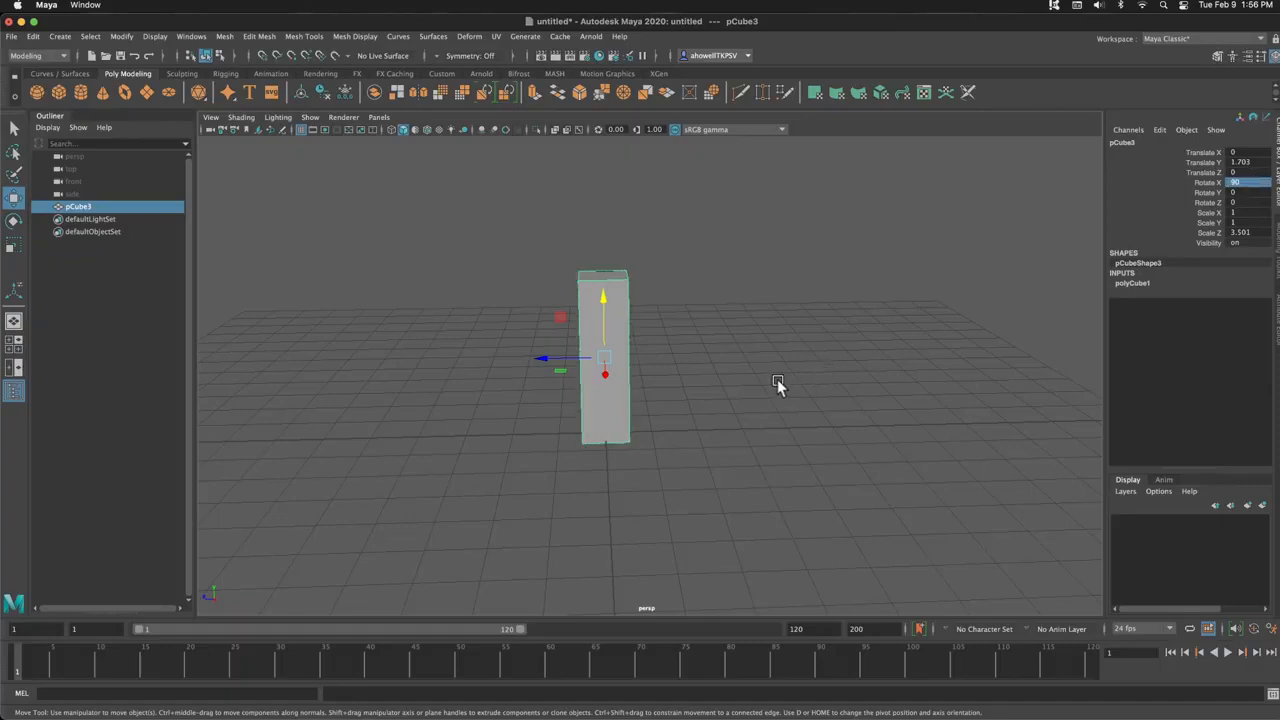
Step: Try a different Rotate X value on the upright block, and undo the change
{"action": "left_click_drag", "start_coordinate": [739, 394], "coordinate": [790, 389], "text": "alt"}
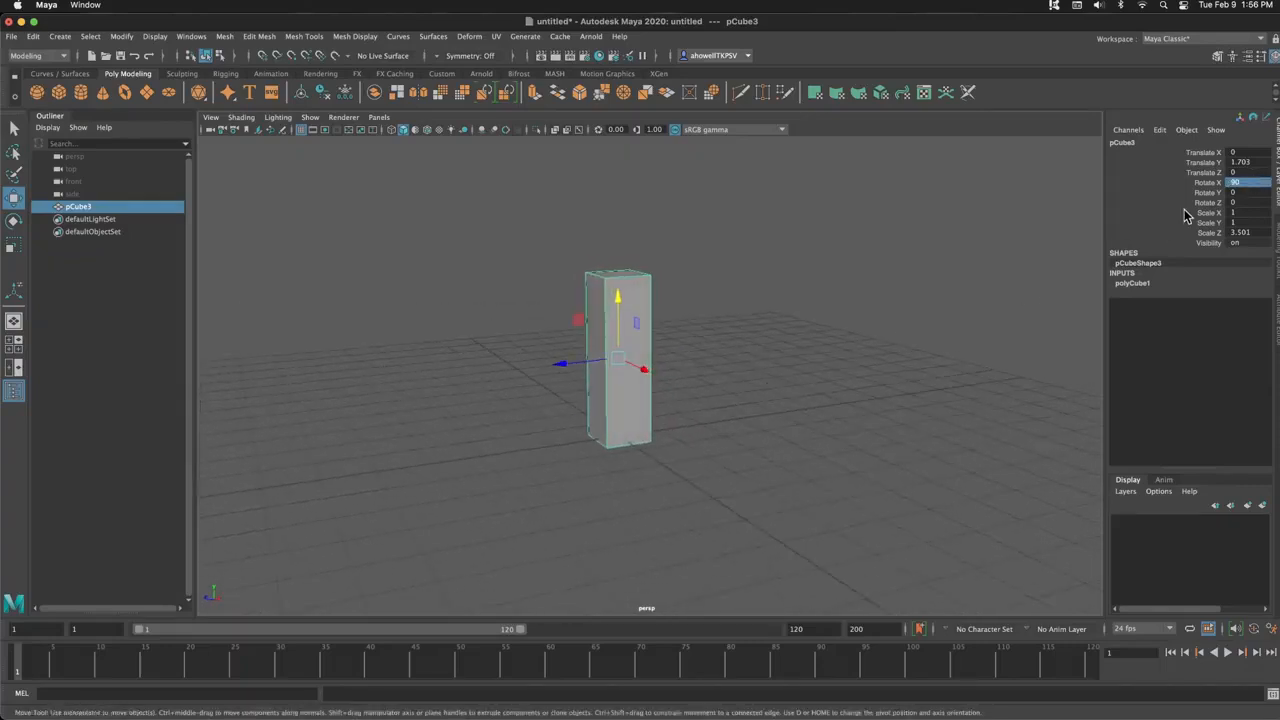
{"action": "double_click", "coordinate": [1255, 182]}
{"action": "key", "text": "Return"}
{"action": "left_click_drag", "start_coordinate": [851, 369], "coordinate": [749, 370], "text": "alt"}
{"action": "key", "text": "ctrl+z"}
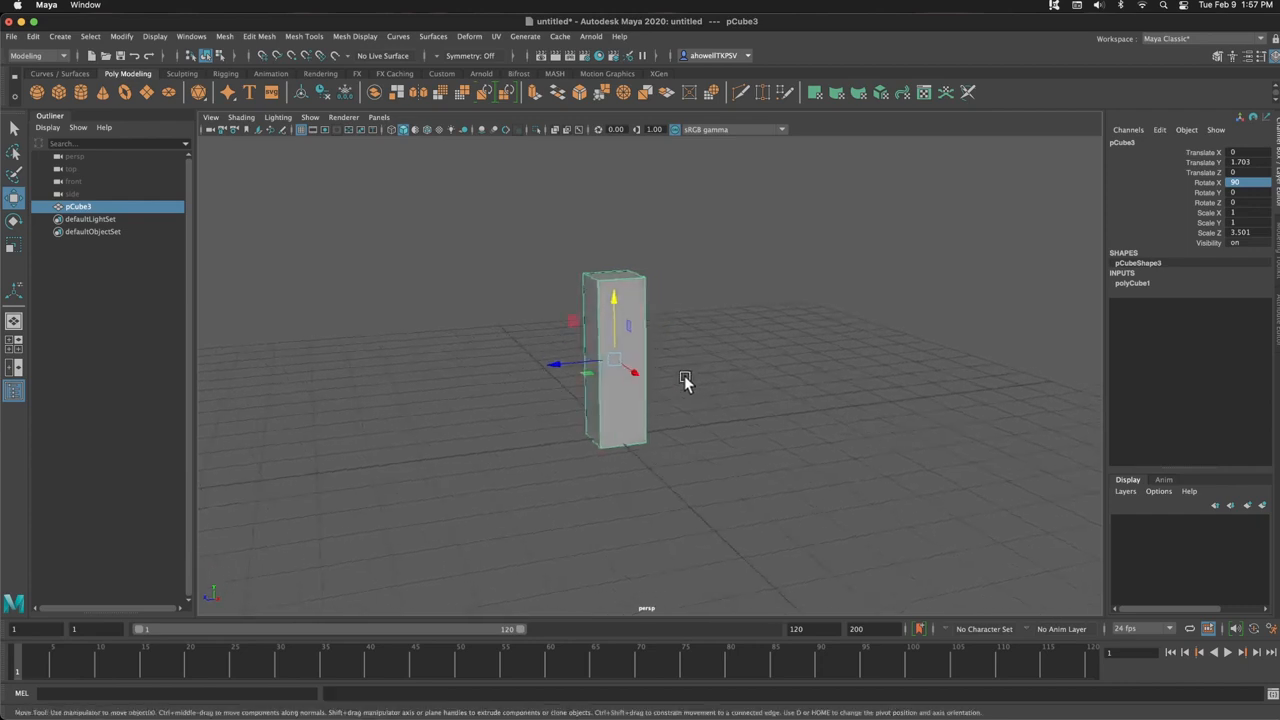
Step: Try moving the upright block along the Z axis, and undo the move, leaving the block selected
{"action": "key", "text": "w"}
{"action": "left_click_drag", "start_coordinate": [555, 370], "coordinate": [765, 371]}
{"action": "key", "text": "ctrl+z"}
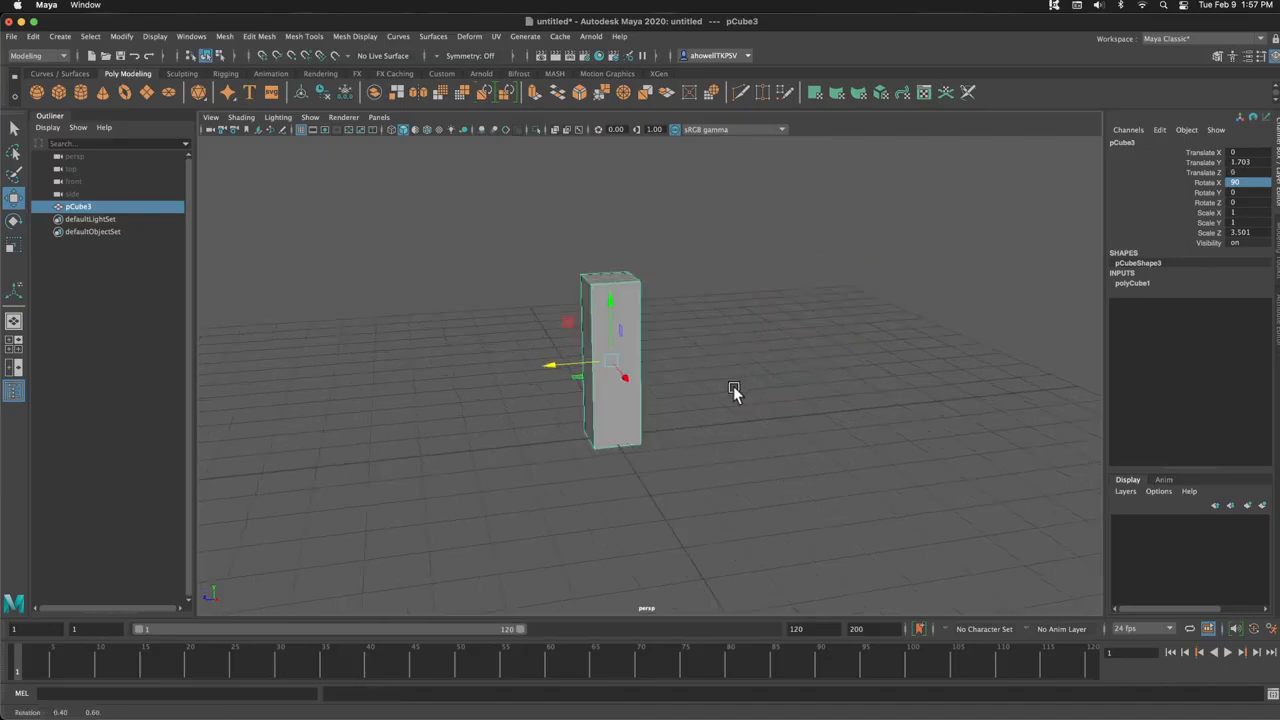
{"action": "left_click", "coordinate": [733, 390]}
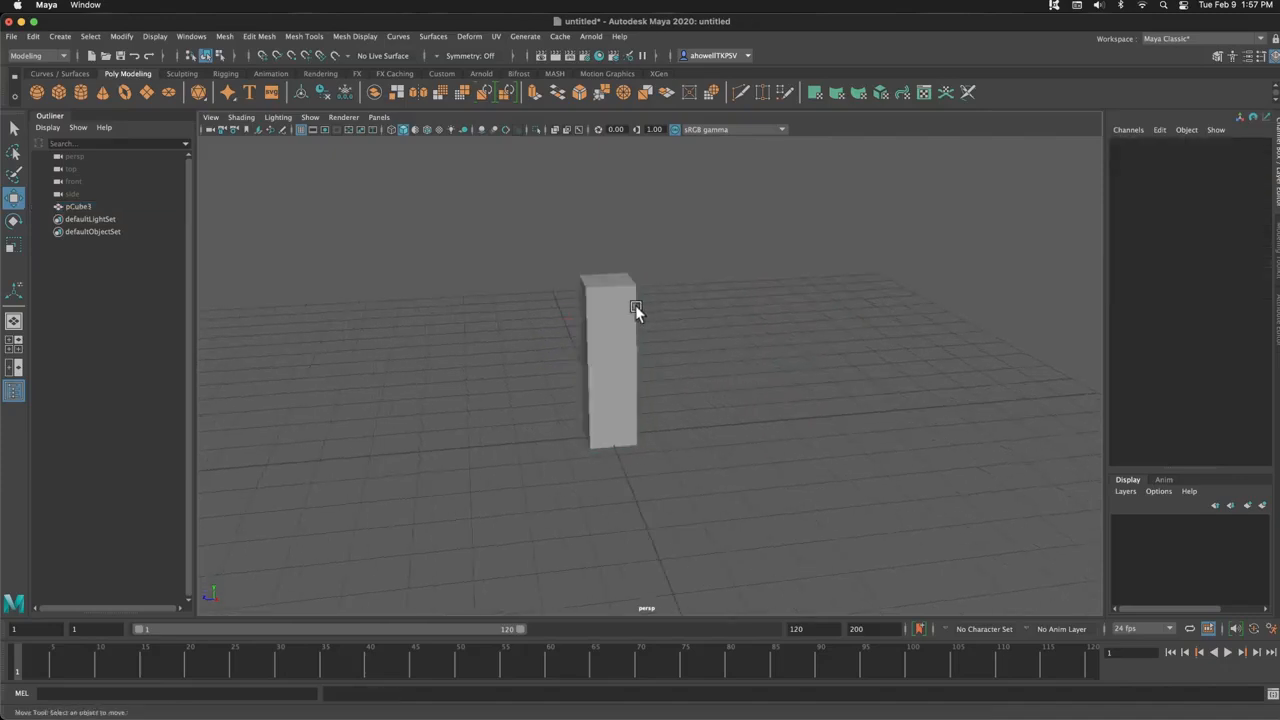
{"action": "left_click", "coordinate": [624, 325]}
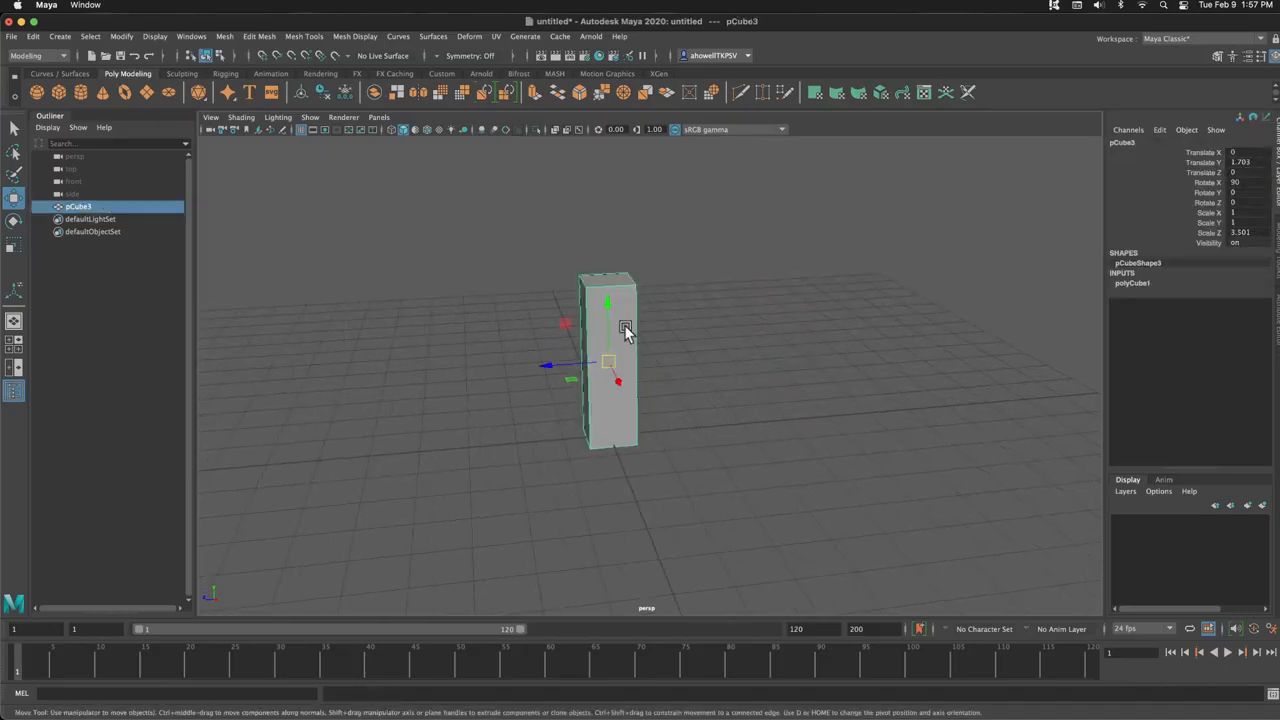
Step: Try moving the upright block -2 units along Z and turning its Rotate X to 180, undoing each change
{"action": "left_click_drag", "start_coordinate": [548, 365], "coordinate": [633, 423]}
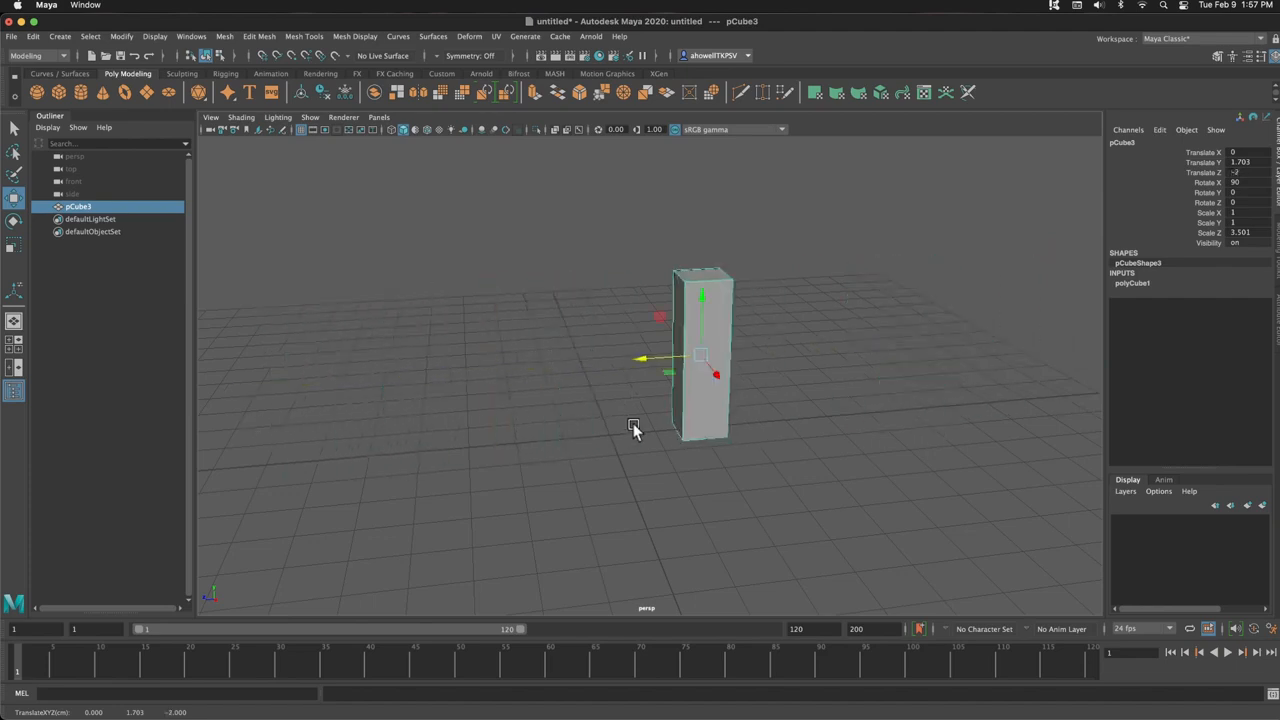
{"action": "key", "text": "ctrl+z"}
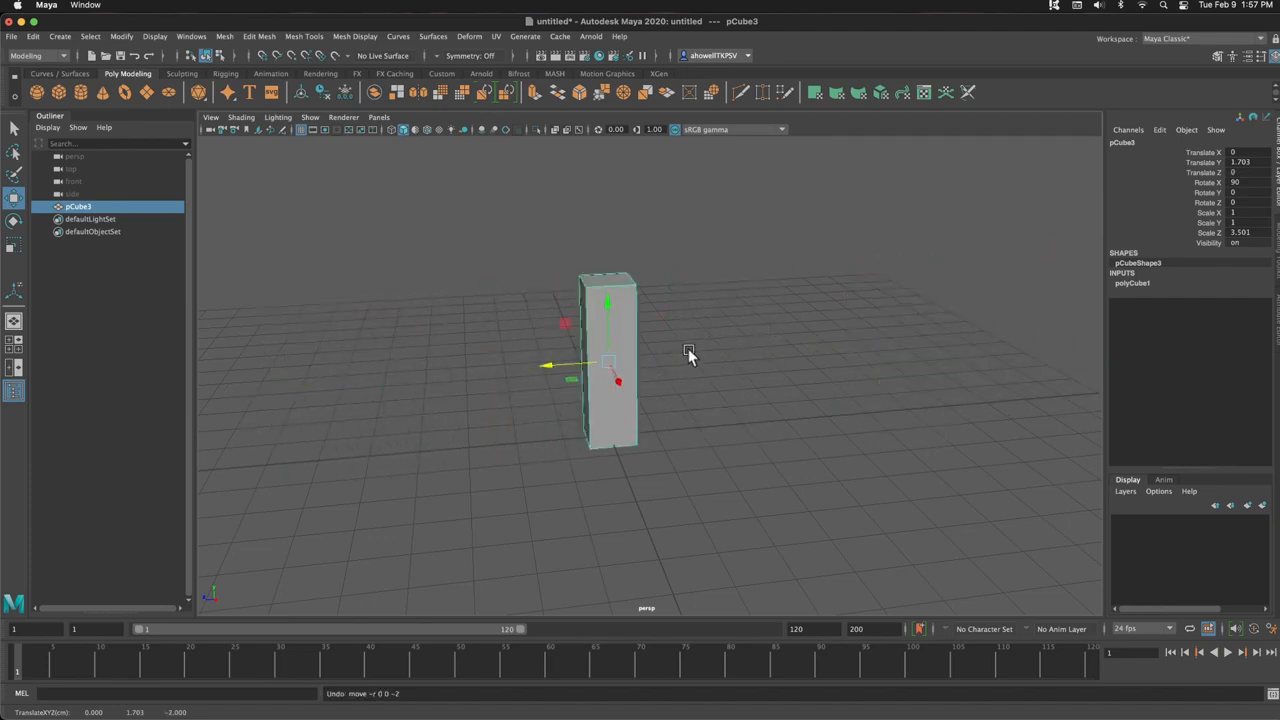
{"action": "key", "text": "e"}
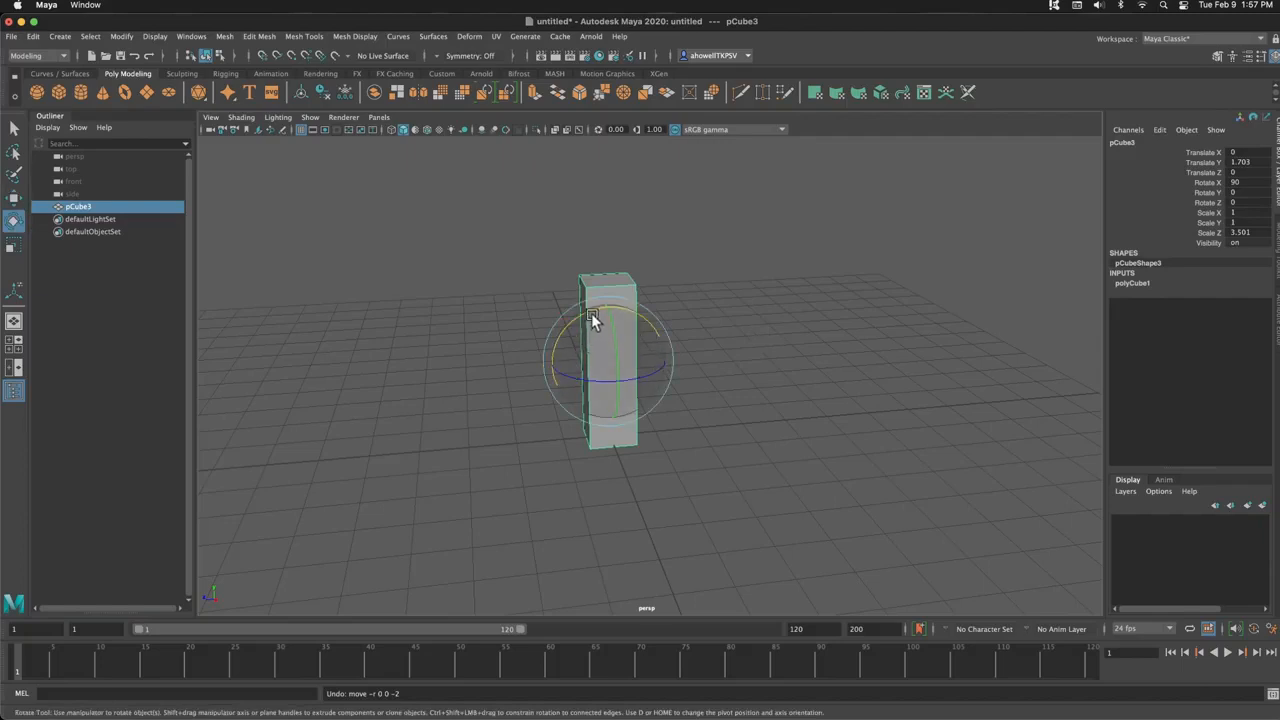
{"action": "left_click_drag", "start_coordinate": [591, 313], "coordinate": [532, 425]}
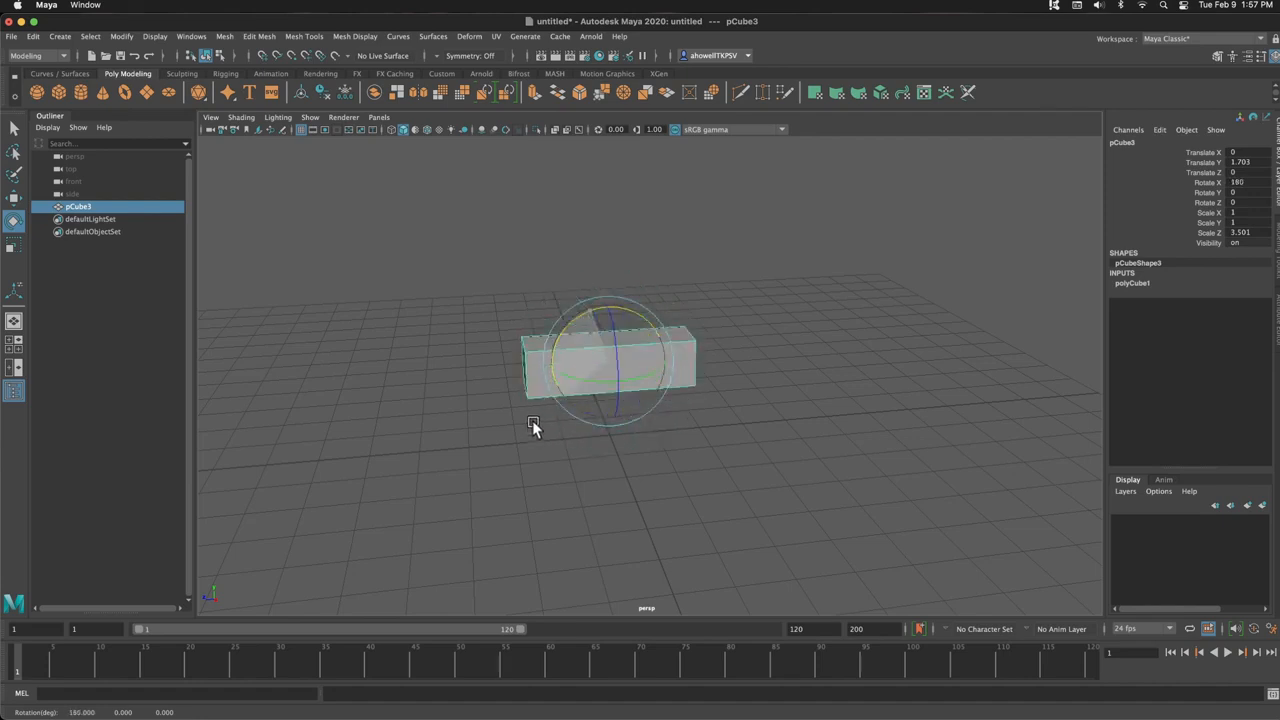
{"action": "key", "text": "z"}
{"action": "left_click_drag", "start_coordinate": [686, 334], "coordinate": [819, 343], "text": "alt"}
{"action": "left_click", "coordinate": [627, 354]}
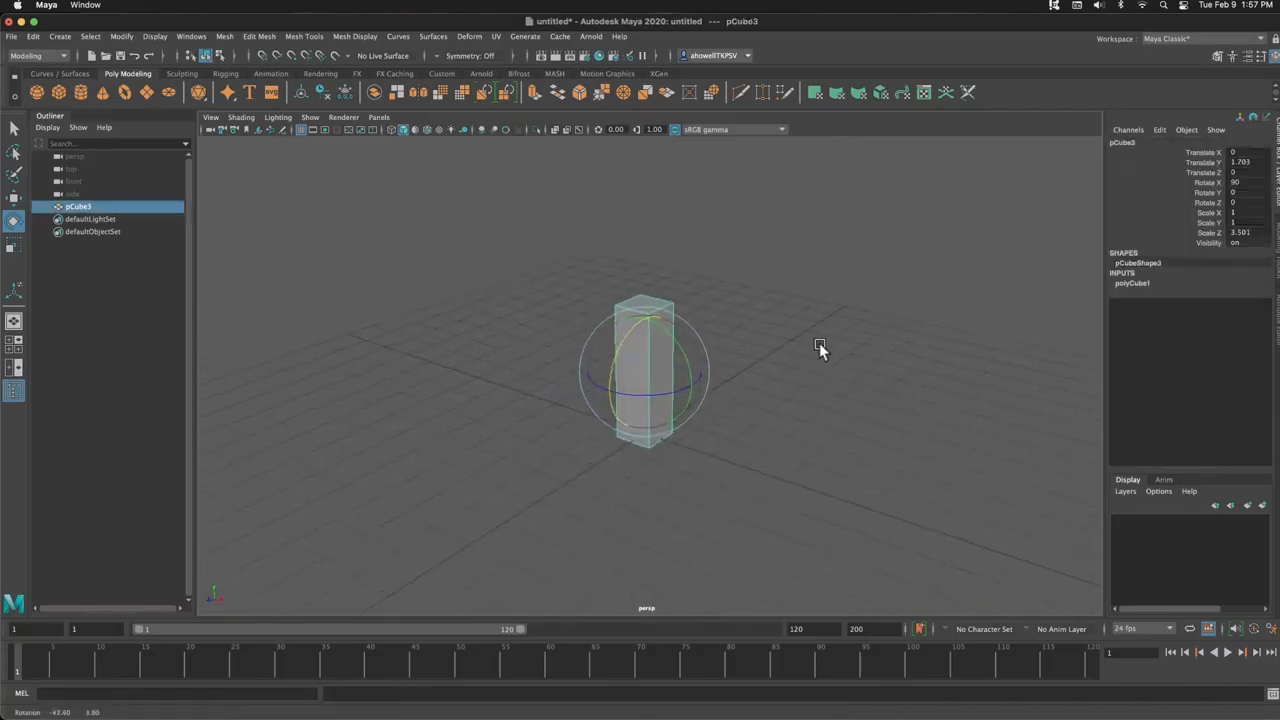
Step: Set the block's Visibility to 0 to hide it, and return it to 1
{"action": "double_click", "coordinate": [1244, 244]}
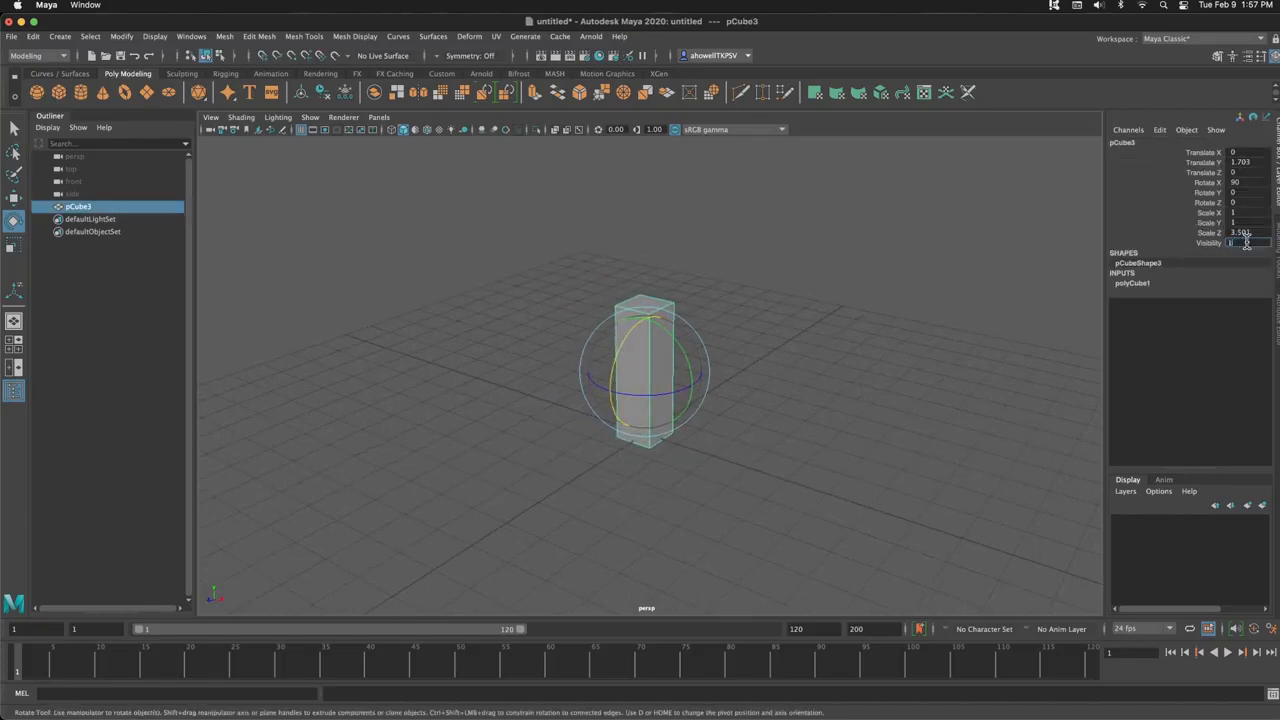
{"action": "type", "text": "1"}
{"action": "key", "text": "Return"}
{"action": "type", "text": "0"}
{"action": "key", "text": "Return"}
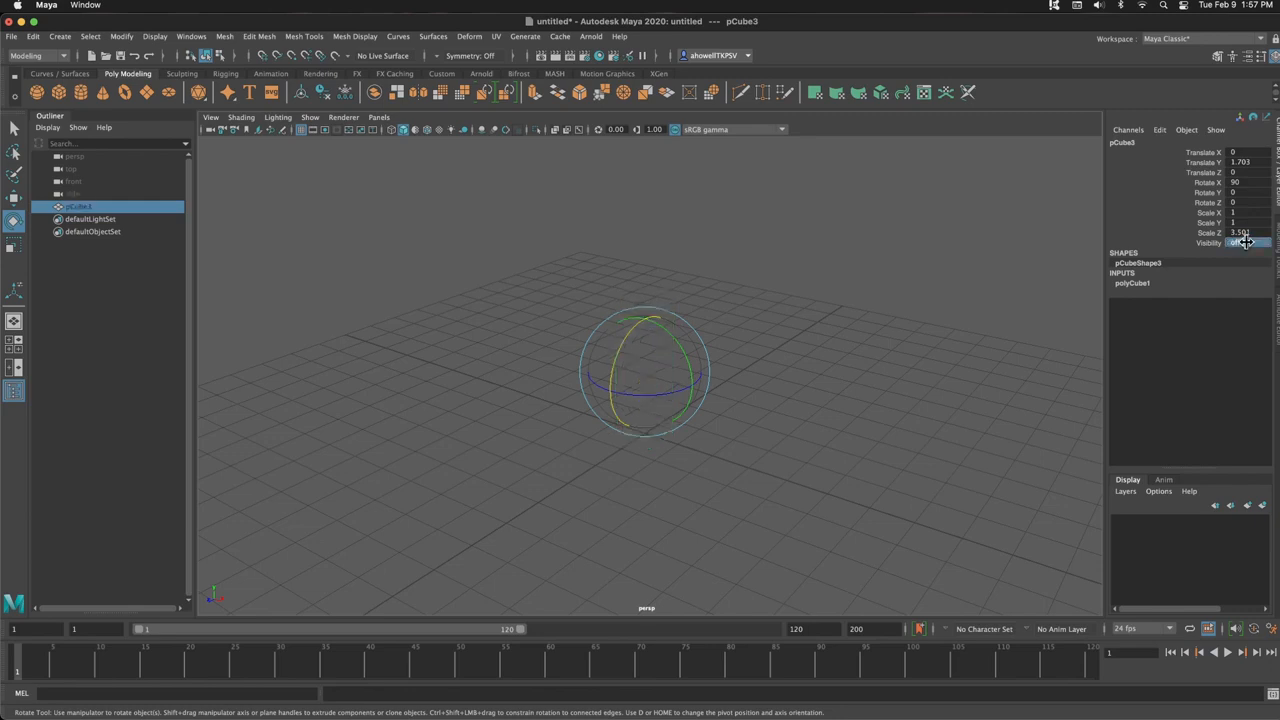
{"action": "double_click", "coordinate": [1244, 242]}
{"action": "type", "text": "1"}
{"action": "key", "text": "Return"}
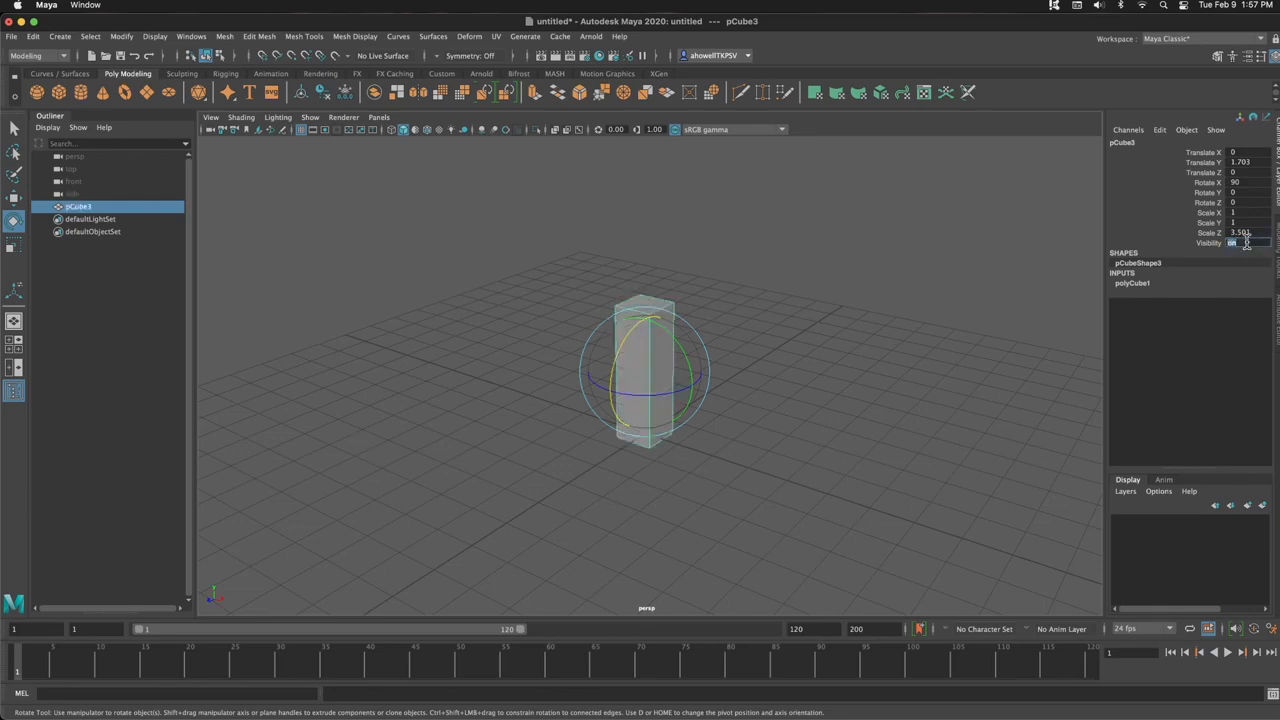
Step: Turn the block's Visibility channel off once more, and restore it with a value of 1
{"action": "key", "text": "Return"}
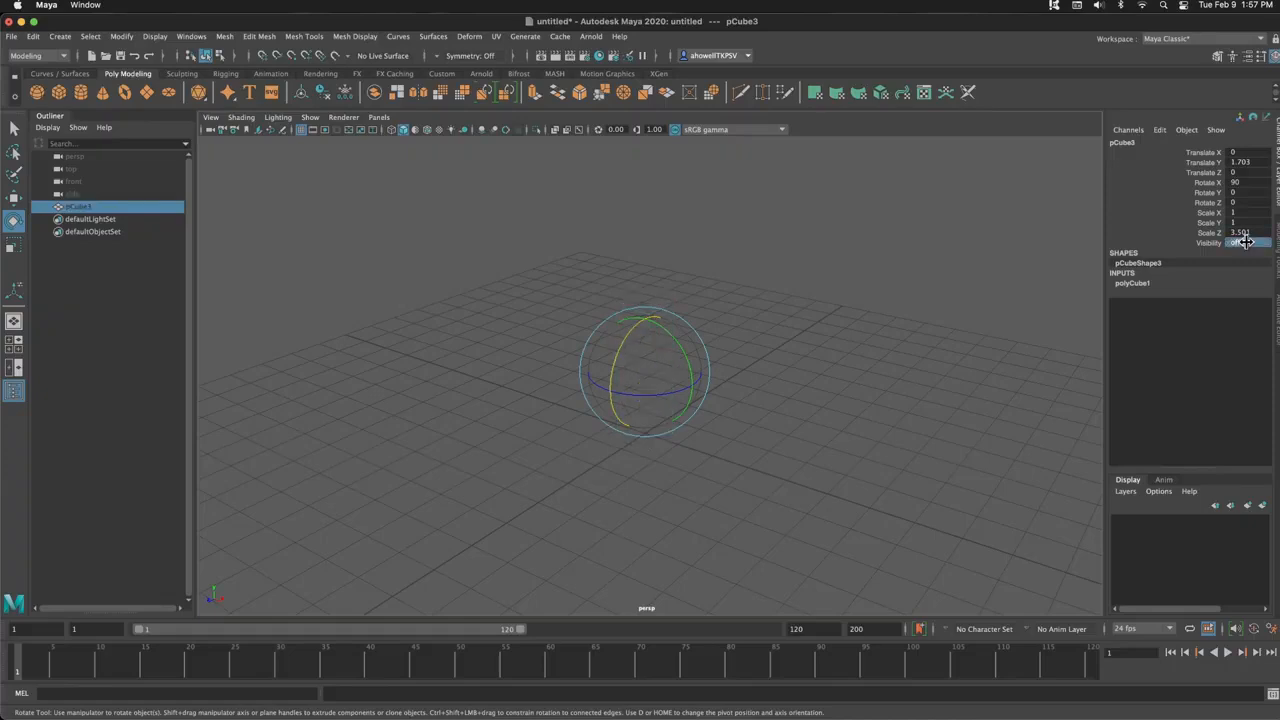
{"action": "double_click", "coordinate": [1244, 242]}
{"action": "type", "text": "0"}
{"action": "key", "text": "Return"}
{"action": "double_click", "coordinate": [1244, 242]}
{"action": "type", "text": "1"}
{"action": "key", "text": "Return"}
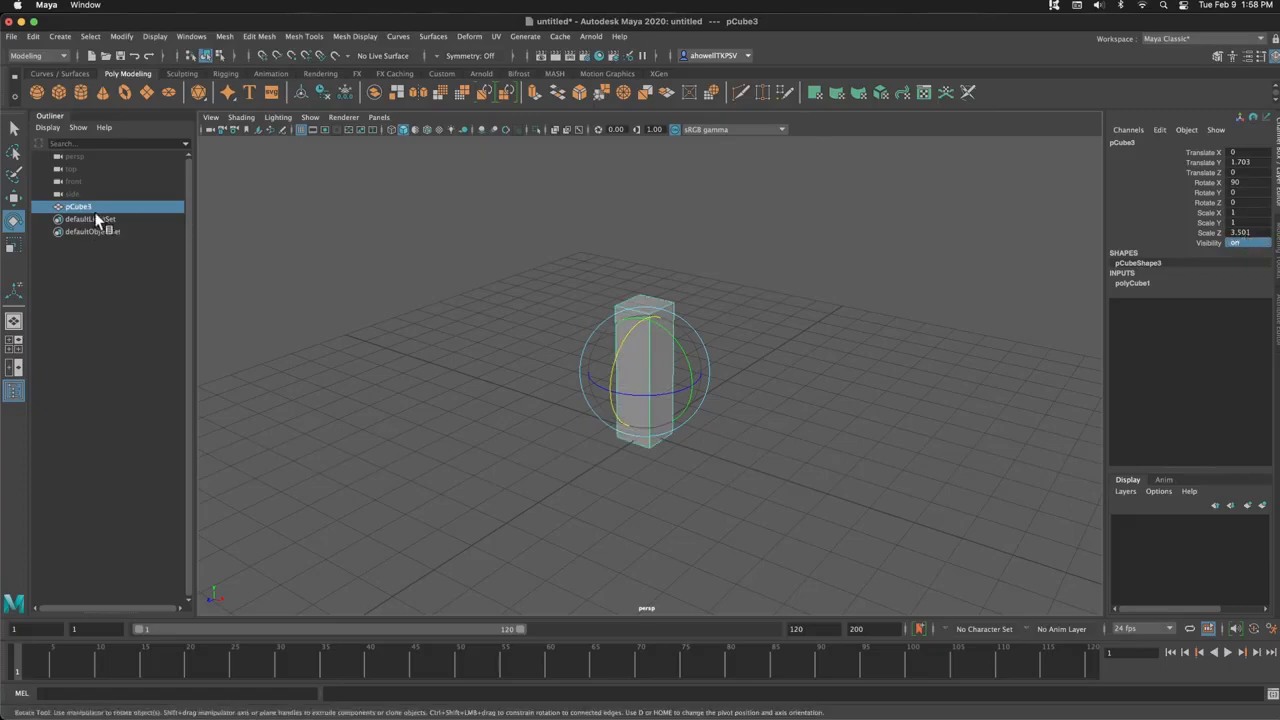
Step: Hide the upright block by entering 0 for its Visibility channel
{"action": "left_click", "coordinate": [1204, 244]}
{"action": "double_click", "coordinate": [1255, 242]}
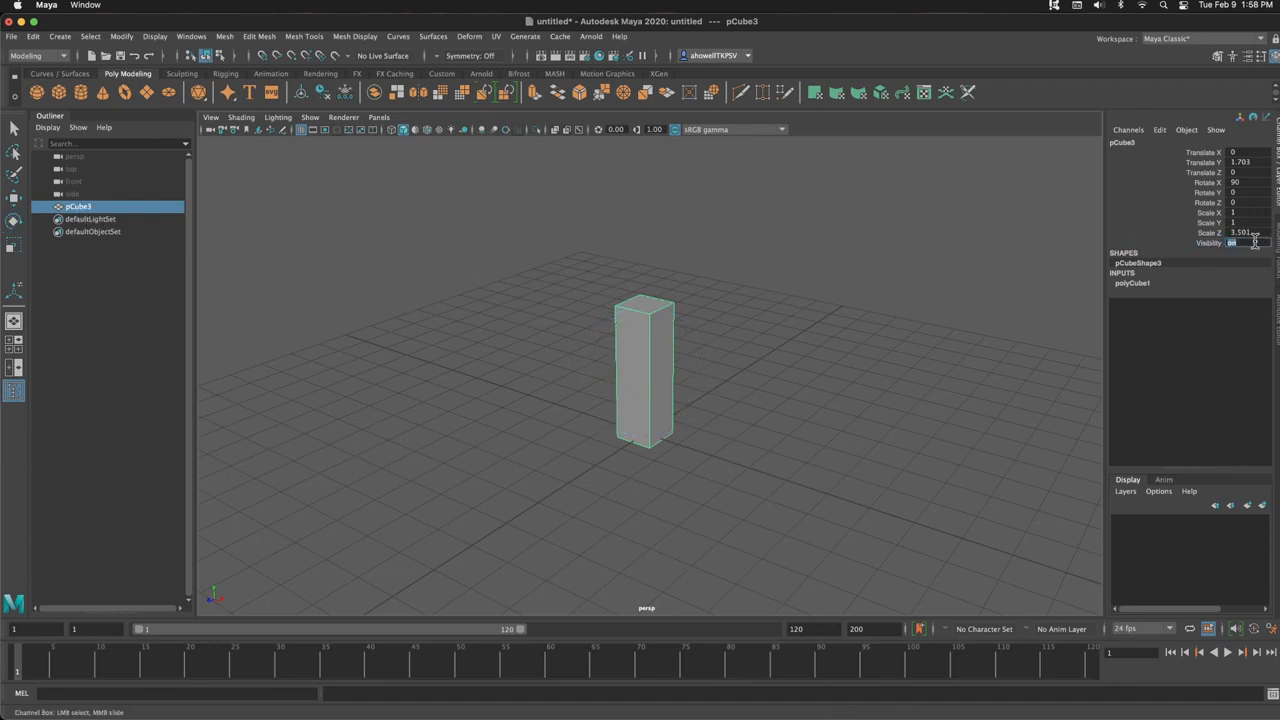
{"action": "type", "text": "0"}
{"action": "key", "text": "Return"}
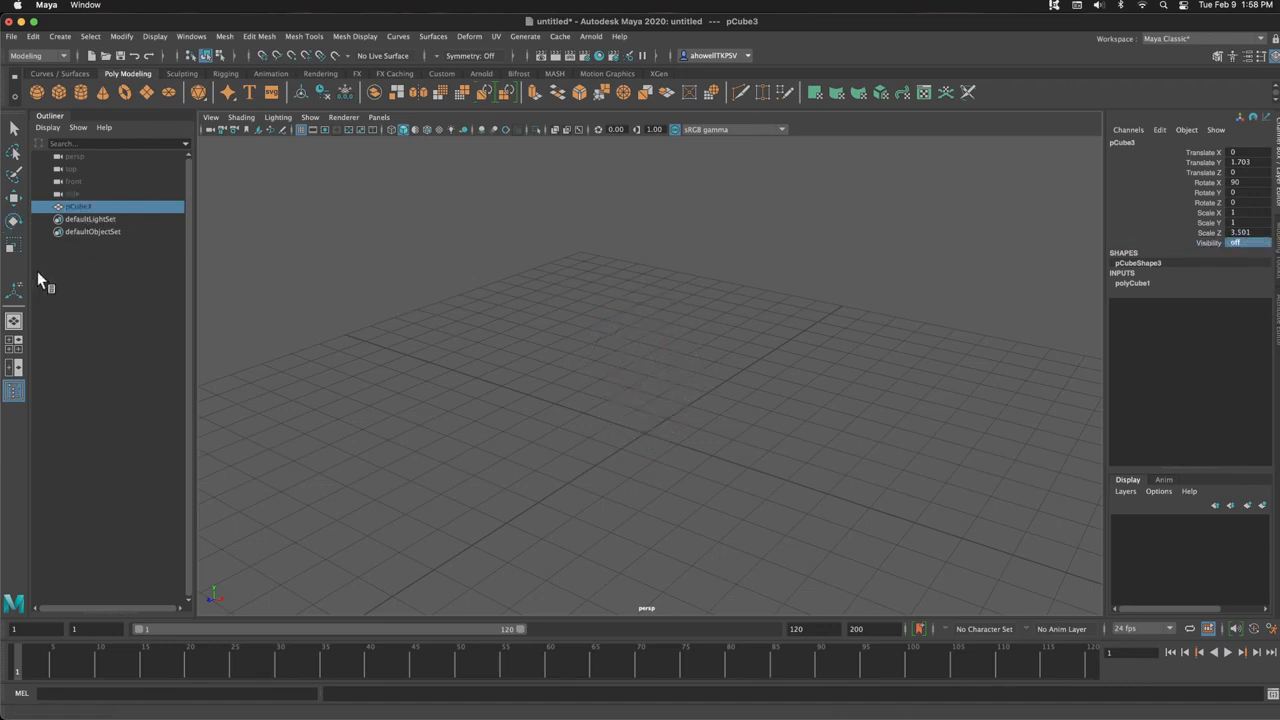
Step: Reselect the hidden block pCube3 by name and toggle its visibility back on
{"action": "left_click", "coordinate": [97, 243]}
{"action": "left_click", "coordinate": [82, 206]}
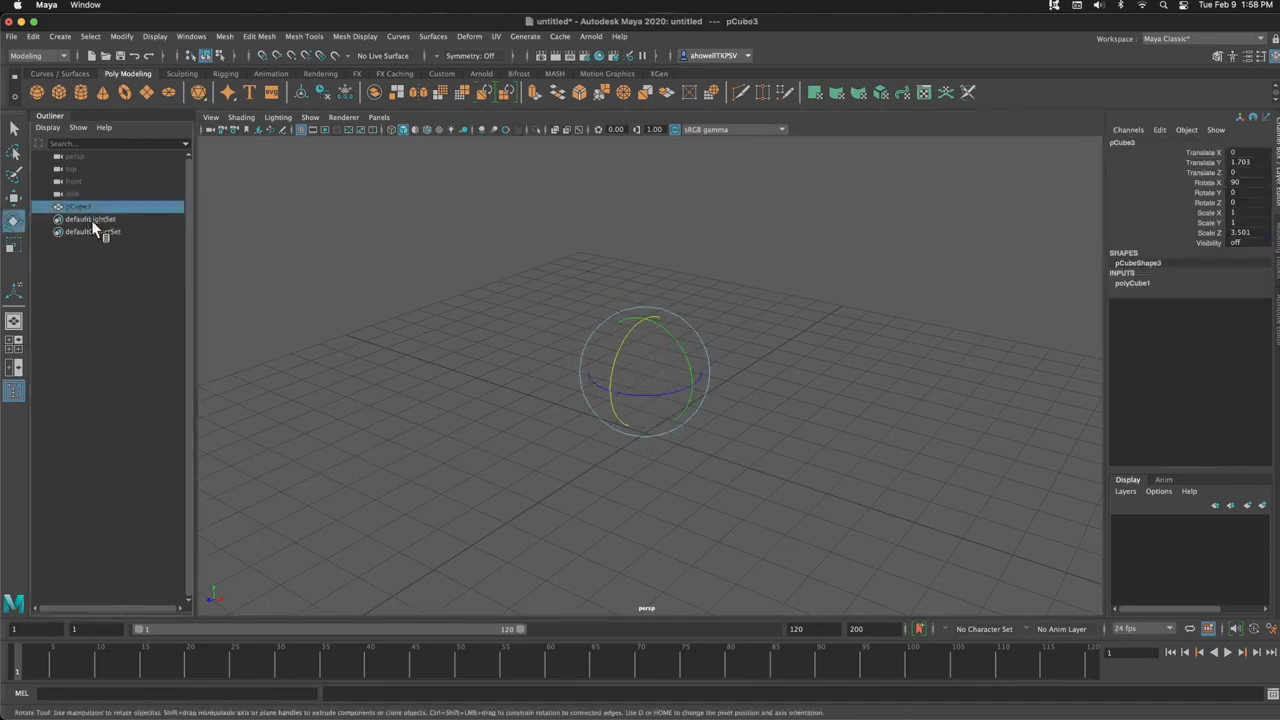
{"action": "key", "text": "h"}
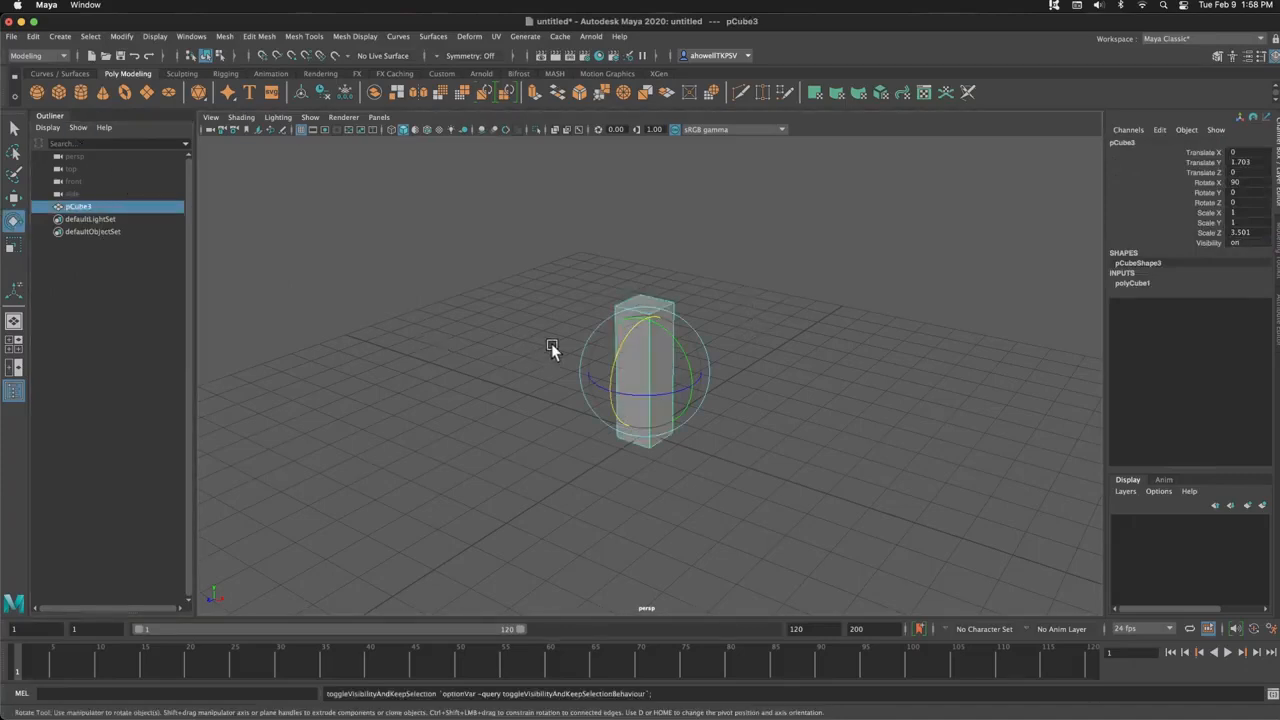
Step: Duplicate the block about 1 unit along X, and repeat the offset duplication five times to form a row of seven blocks
{"action": "key", "text": "ctrl+d"}
{"action": "key", "text": "w"}
{"action": "left_click_drag", "start_coordinate": [681, 381], "coordinate": [720, 360]}
{"action": "key", "text": "shift+d"}
{"action": "key", "text": "shift+d"}
{"action": "key", "text": "shift+d"}
{"action": "key", "text": "shift+d"}
{"action": "key", "text": "shift+d"}
Step: Hide the third block in the row, pCube5, and clear the selection
{"action": "left_click", "coordinate": [709, 357]}
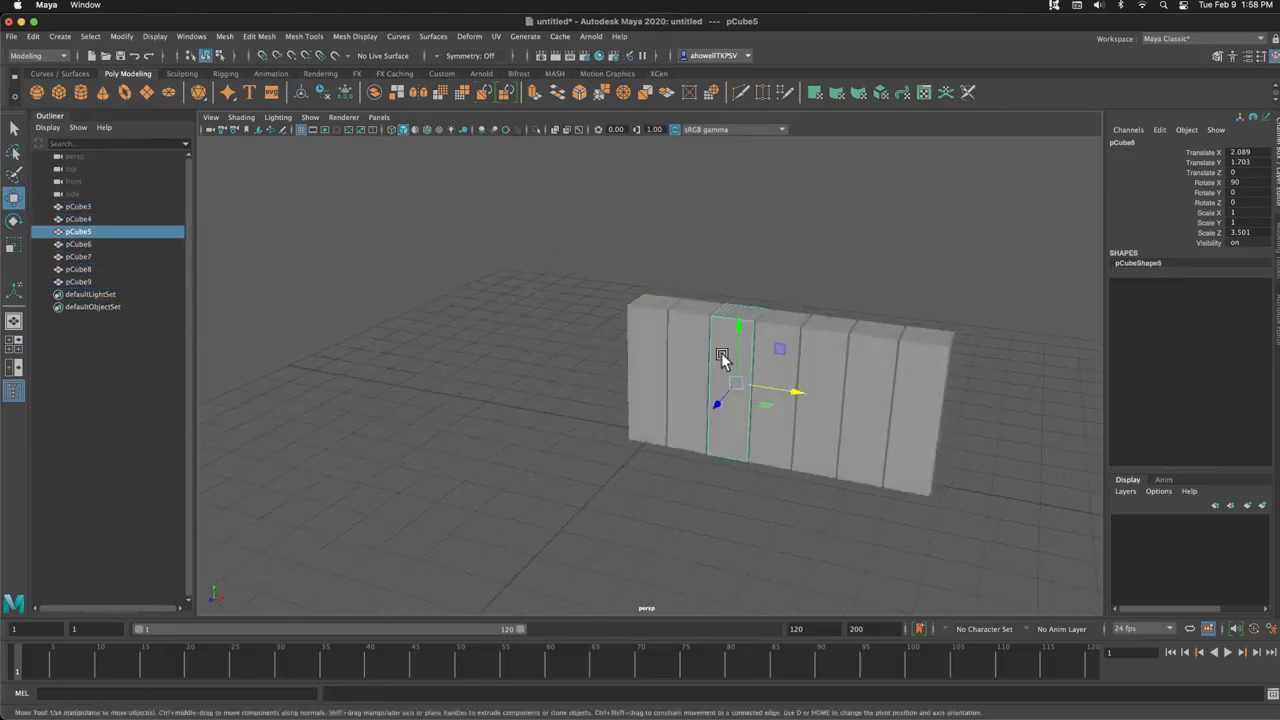
{"action": "key", "text": "ctrl+h"}
{"action": "left_click", "coordinate": [823, 240]}
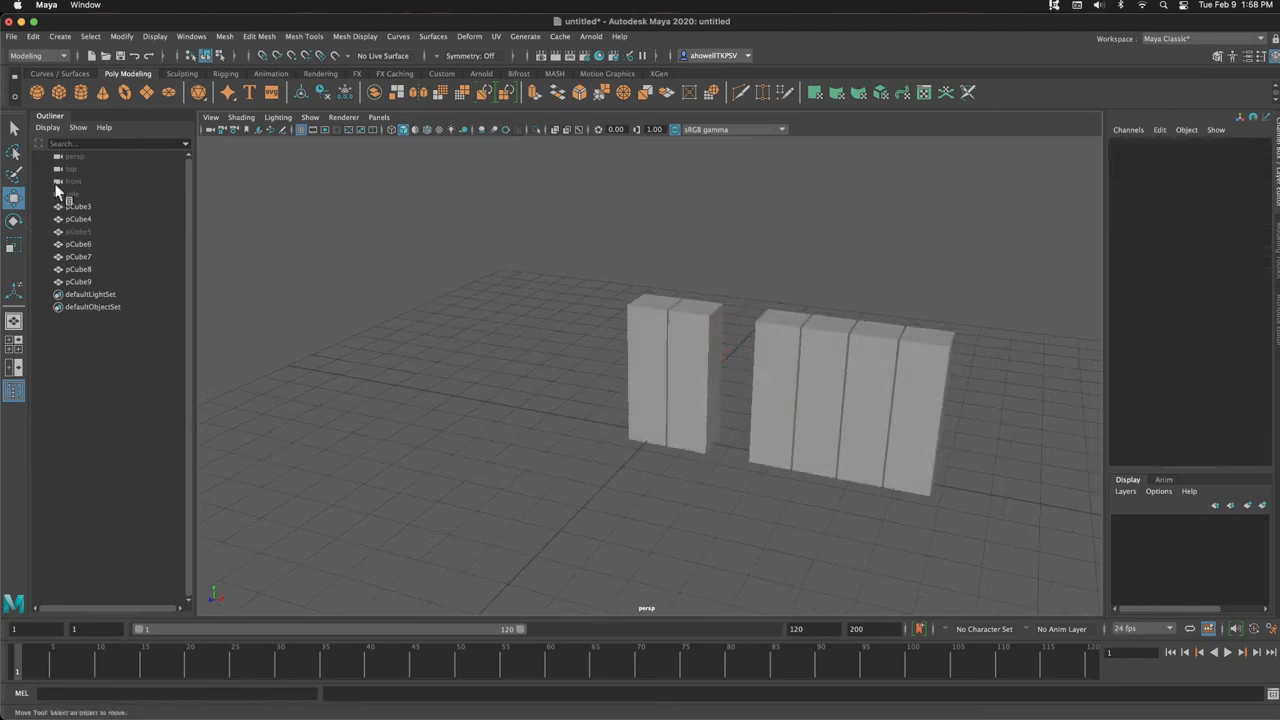
Step: Select the hidden block pCube5 by name and toggle its visibility on and off again
{"action": "left_click", "coordinate": [86, 232]}
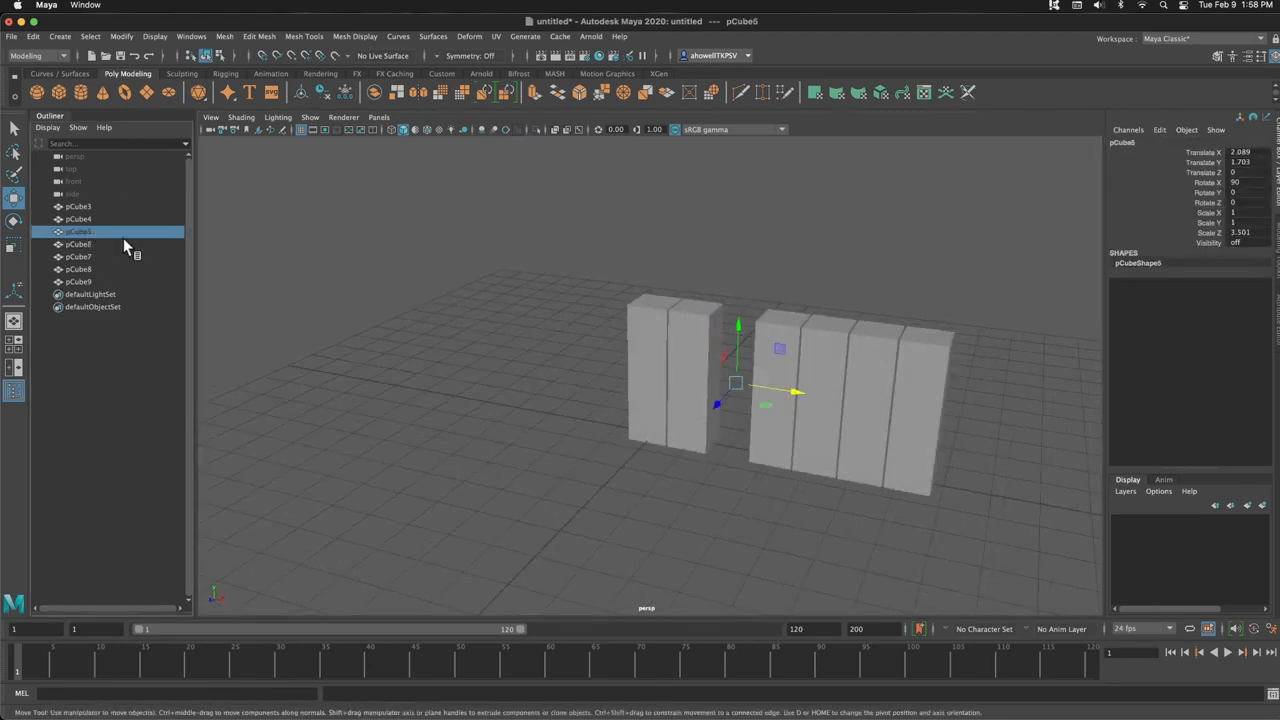
{"action": "key", "text": "h"}
{"action": "key", "text": "h"}
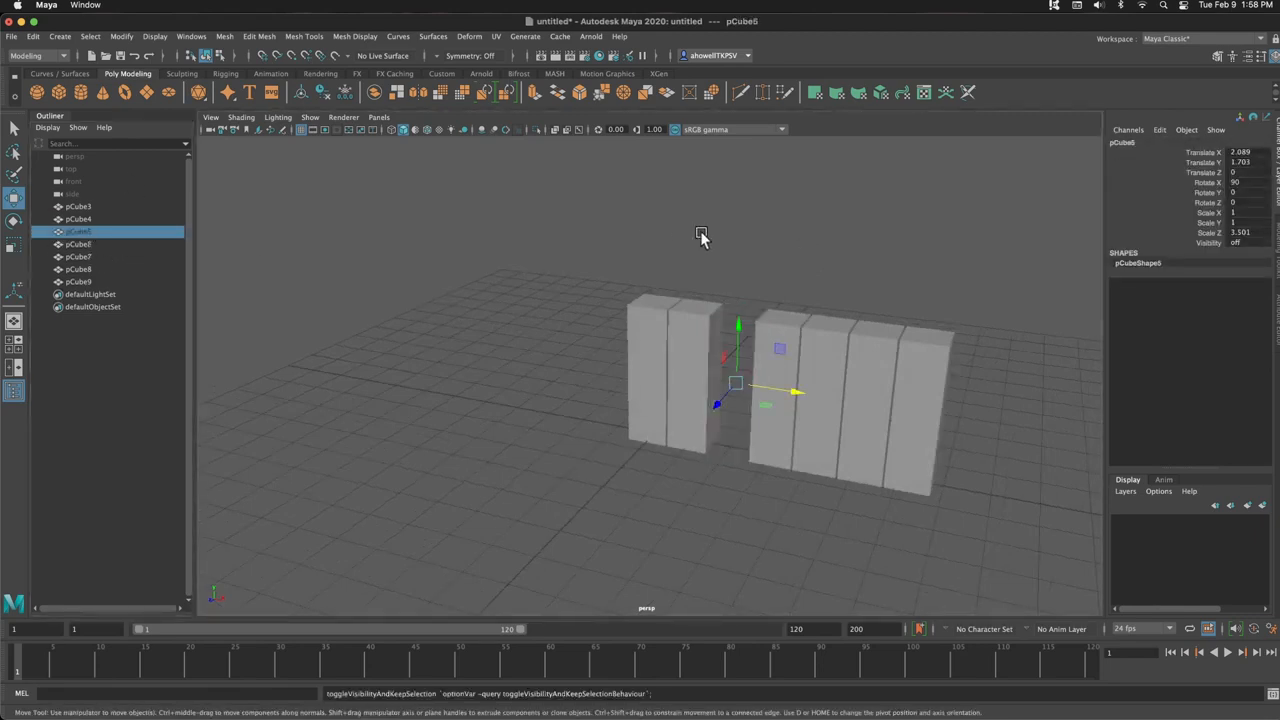
Step: Hide the Outliner, clear the selection, and try to toggle the missing block's visibility with nothing selected
{"action": "left_click", "coordinate": [15, 391]}
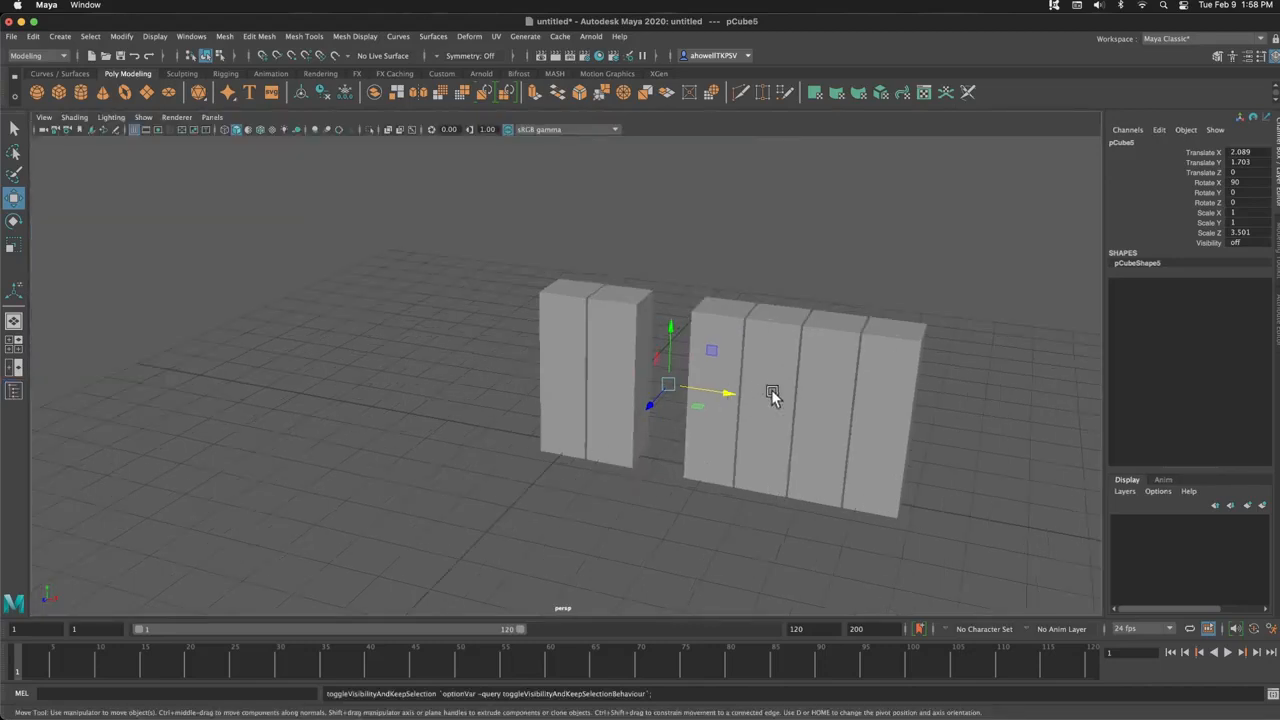
{"action": "left_click", "coordinate": [664, 326]}
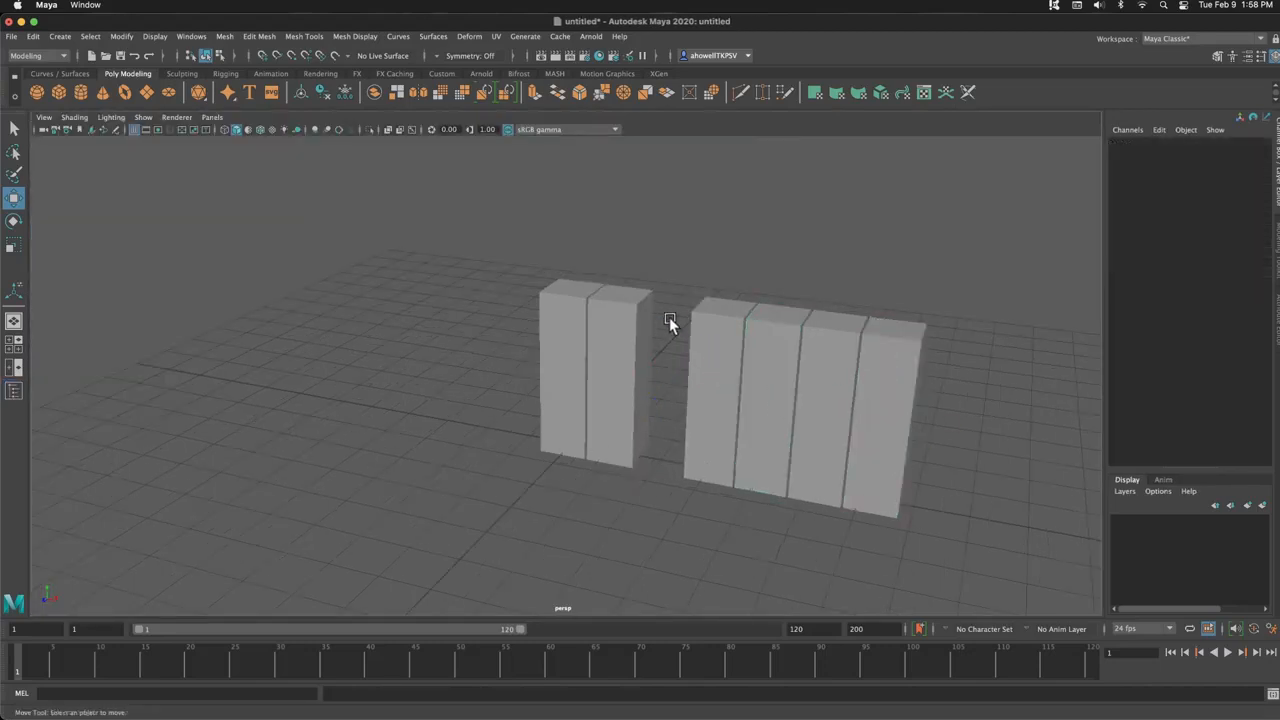
{"action": "key", "text": "h"}
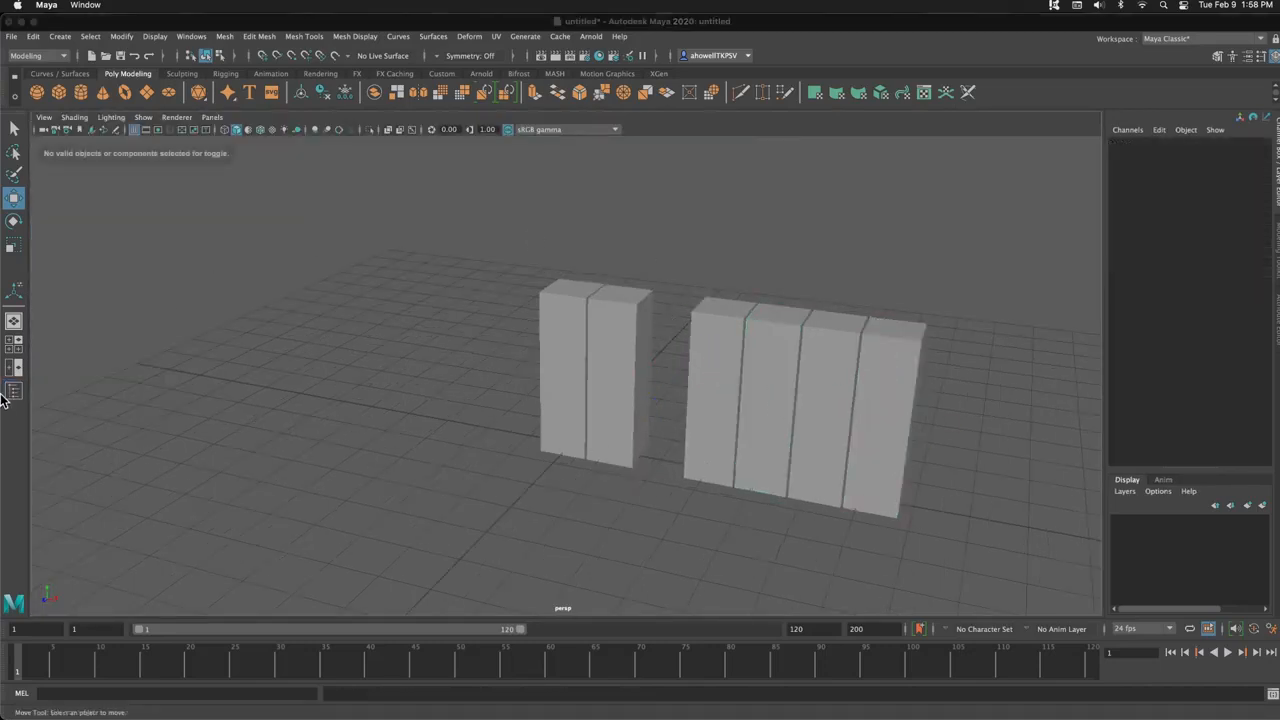
Step: Show the Outliner again, select the hidden block pCube5 by name, and unhide it
{"action": "left_click", "coordinate": [15, 391]}
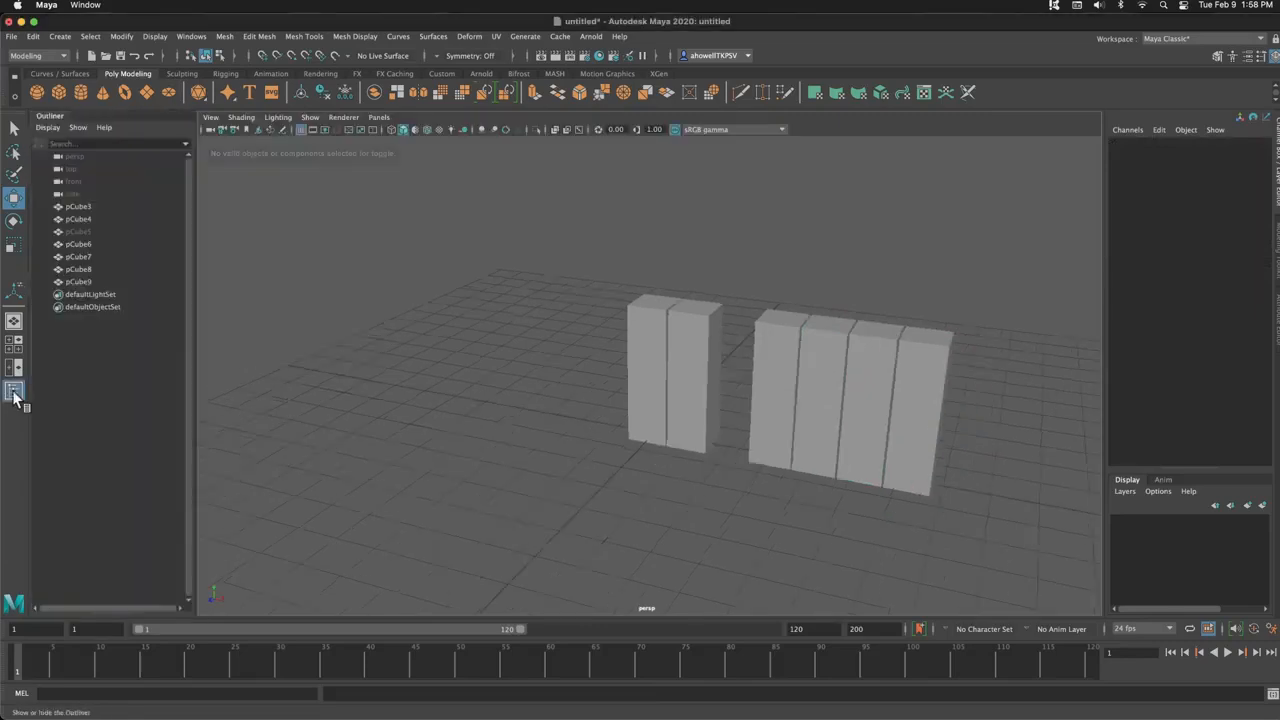
{"action": "left_click", "coordinate": [81, 232]}
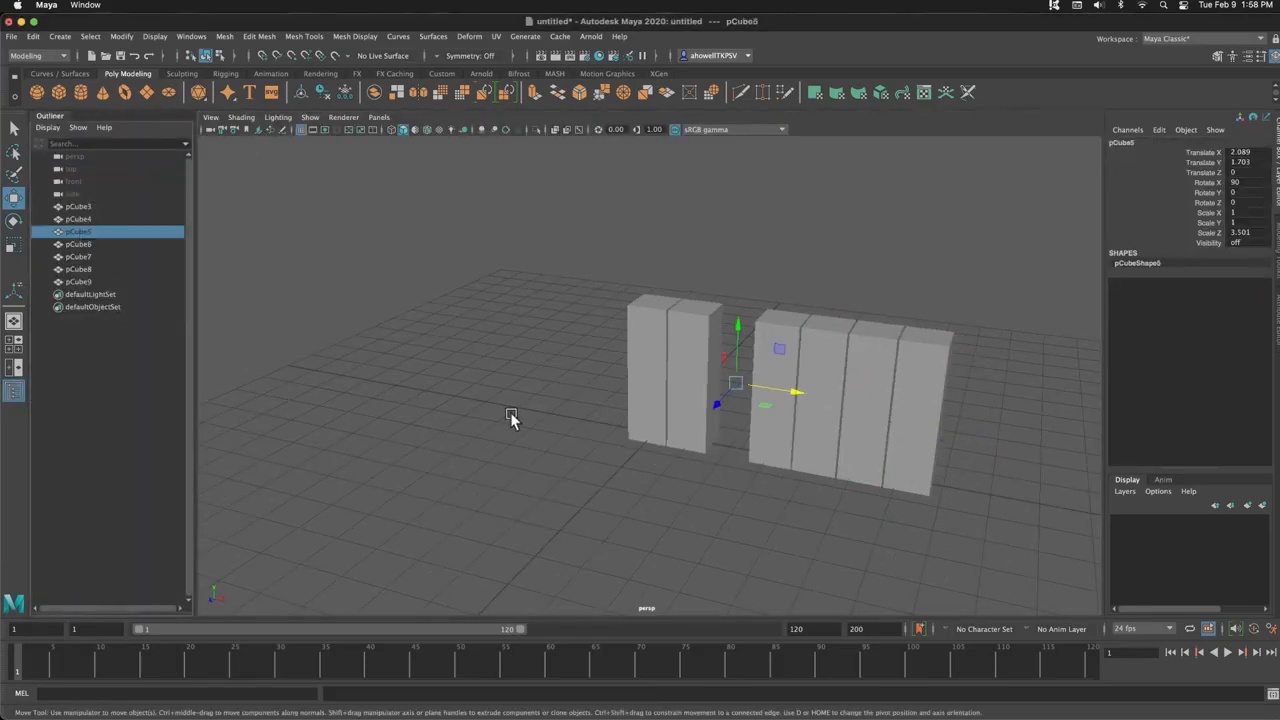
{"action": "key", "text": "shift+h"}
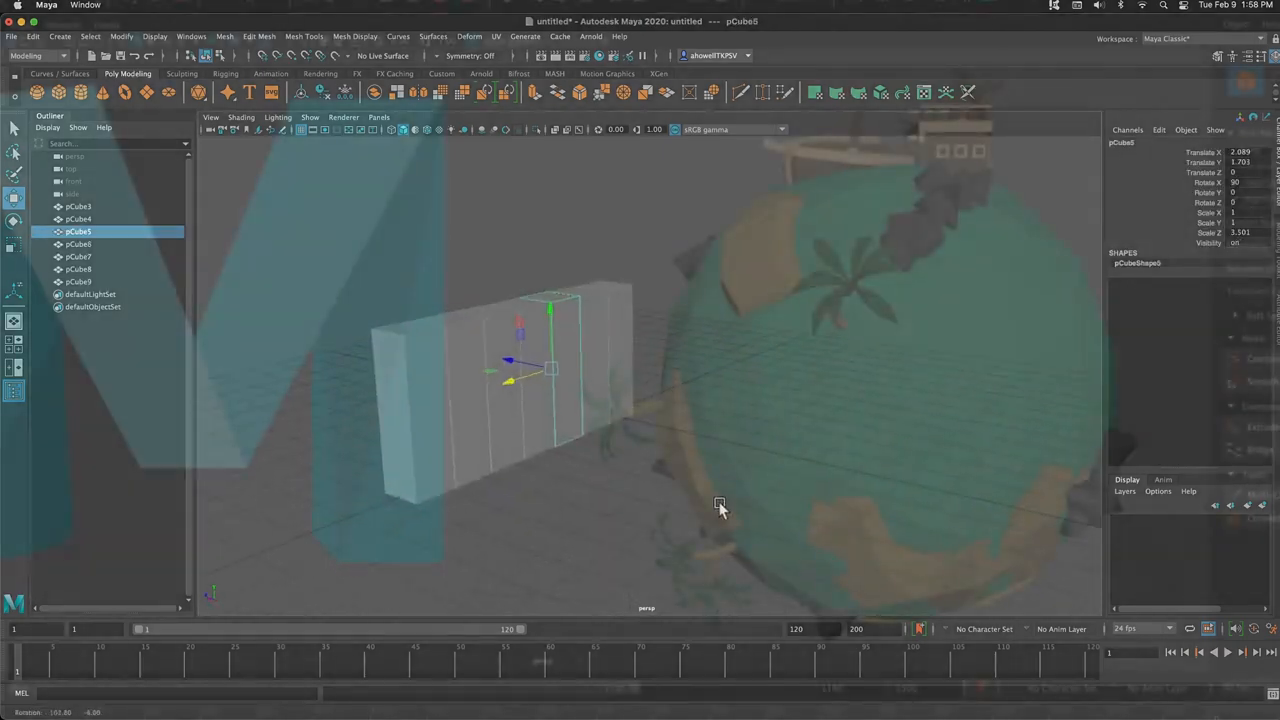